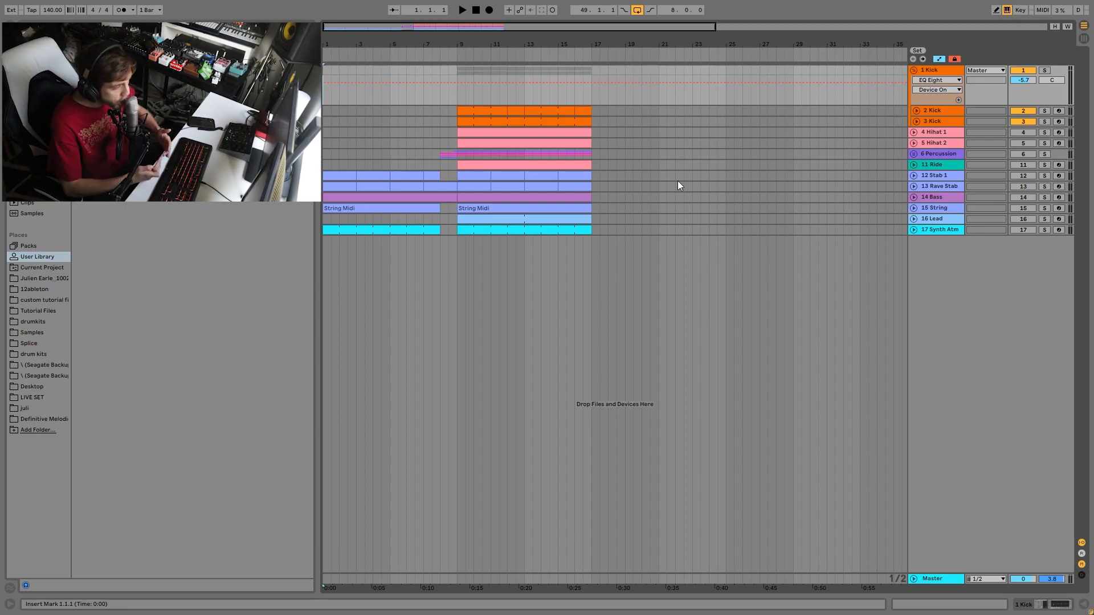
- Play the arrangement from bar 9 and unfold the 2 Kick and 3 Kick tracks inside the kick group
{"action": "mouse_move", "coordinate": [450, 41]}
{"action": "left_mouse_down"}
{"action": "mouse_move", "coordinate": [521, 74]}
{"action": "mouse_move", "coordinate": [566, 41]}
{"action": "left_mouse_up"}
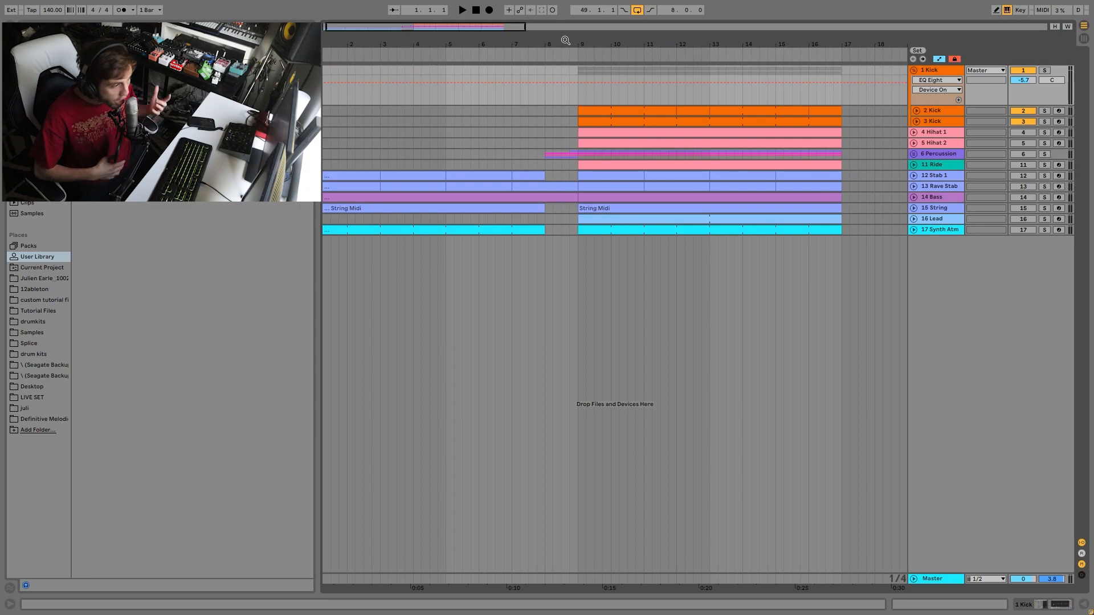
{"action": "mouse_move", "coordinate": [625, 41]}
{"action": "left_mouse_down"}
{"action": "mouse_move", "coordinate": [491, 17]}
{"action": "mouse_move", "coordinate": [598, 40]}
{"action": "mouse_move", "coordinate": [593, 31]}
{"action": "left_mouse_up"}
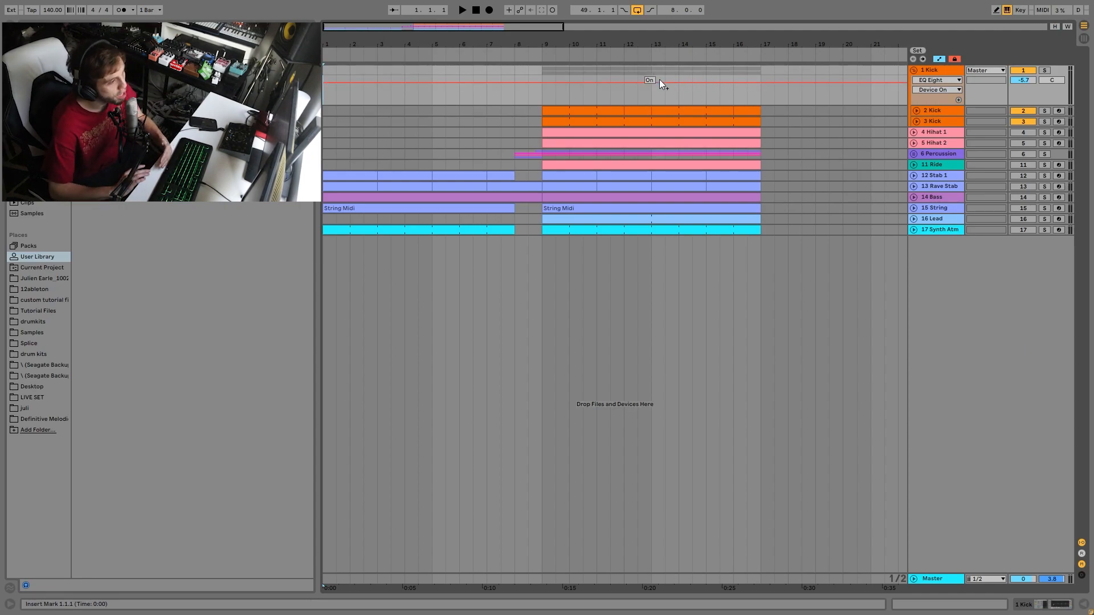
{"action": "left_click", "coordinate": [542, 97]}
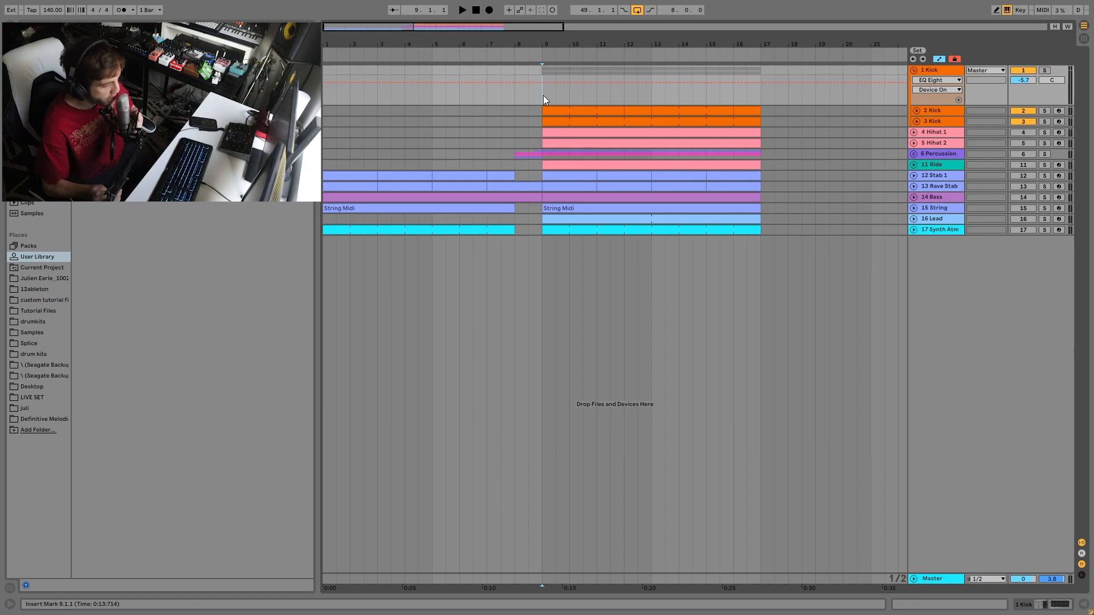
{"action": "key", "text": "space"}
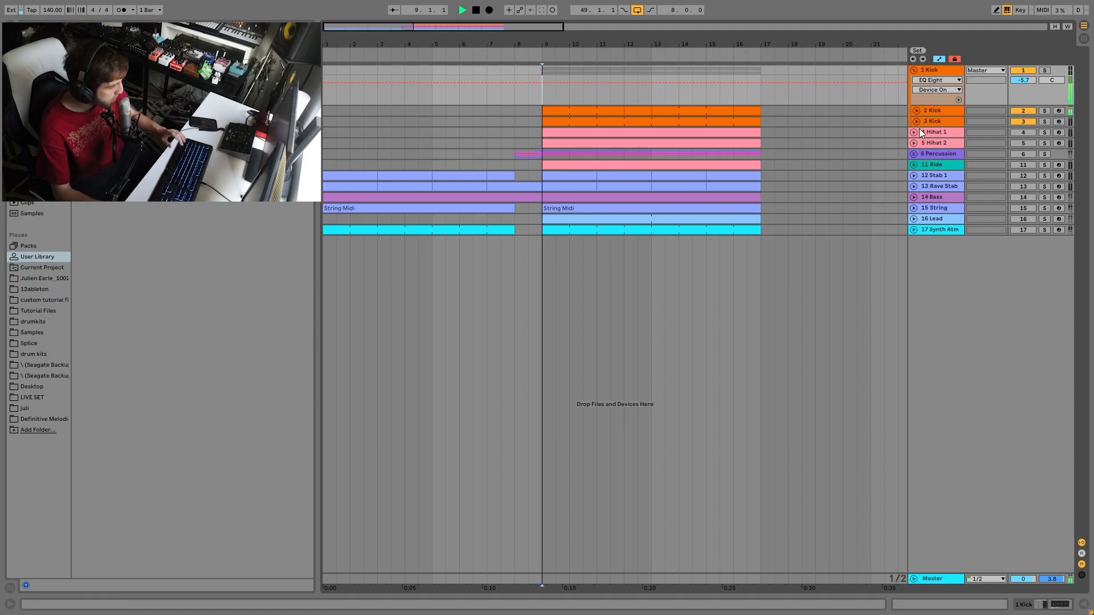
{"action": "left_click", "coordinate": [917, 122]}
{"action": "left_click", "coordinate": [917, 111]}
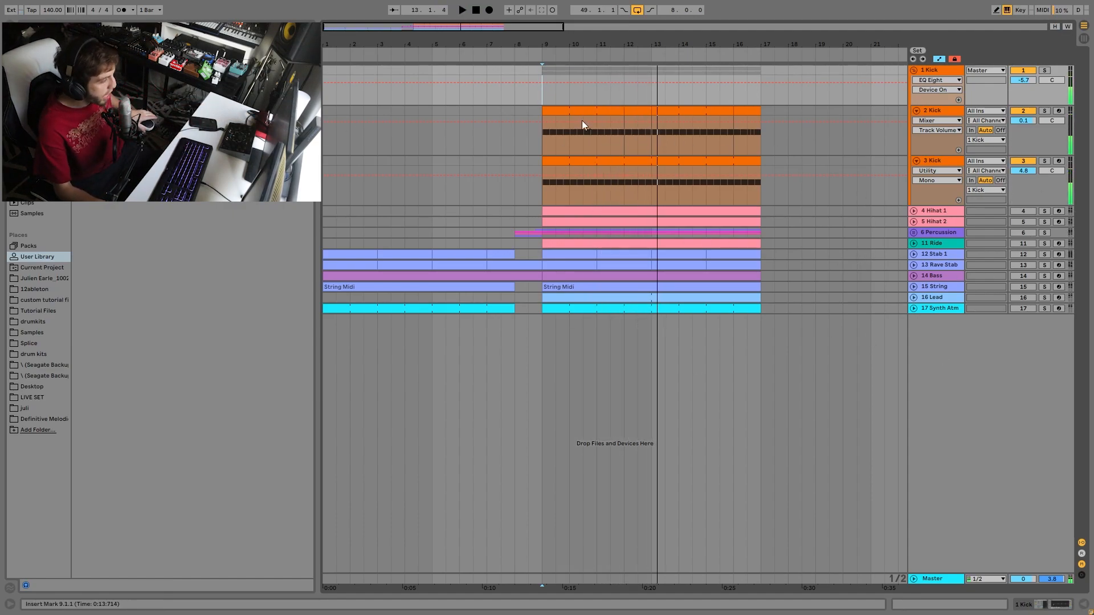
- Solo the 2 Kick track, play it from bar 9, and show its sampler device
{"action": "left_click", "coordinate": [1044, 112]}
{"action": "key", "text": "space"}
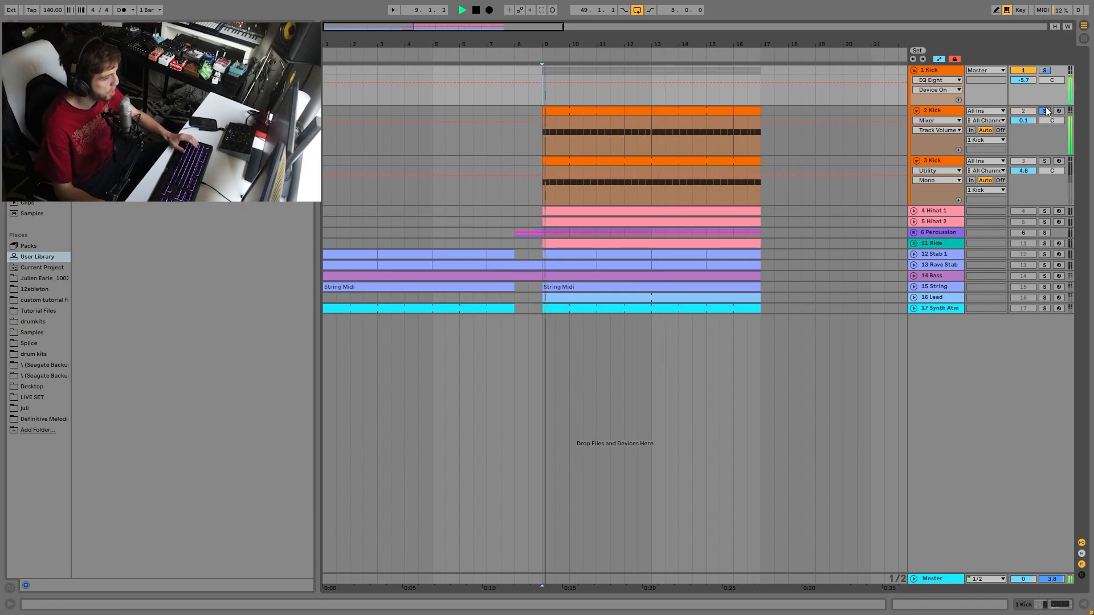
{"action": "double_click", "coordinate": [936, 111]}
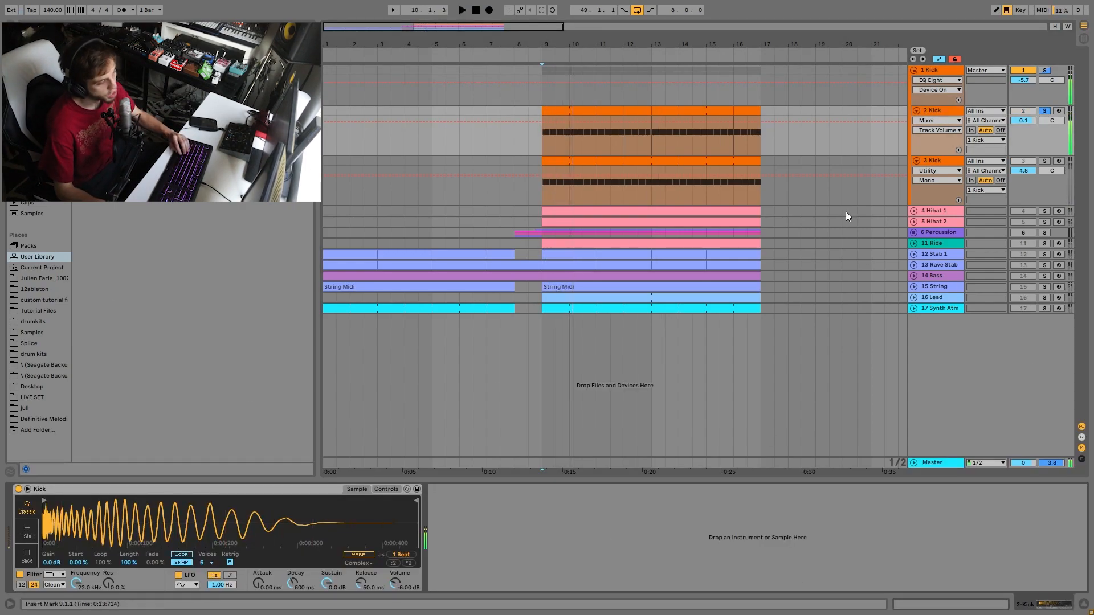
- Solo the 3 Kick track, listen to it, and examine its device chain from the sampler through to Utility
{"action": "left_click", "coordinate": [1044, 162]}
{"action": "double_click", "coordinate": [947, 161]}
{"action": "key", "text": "space"}
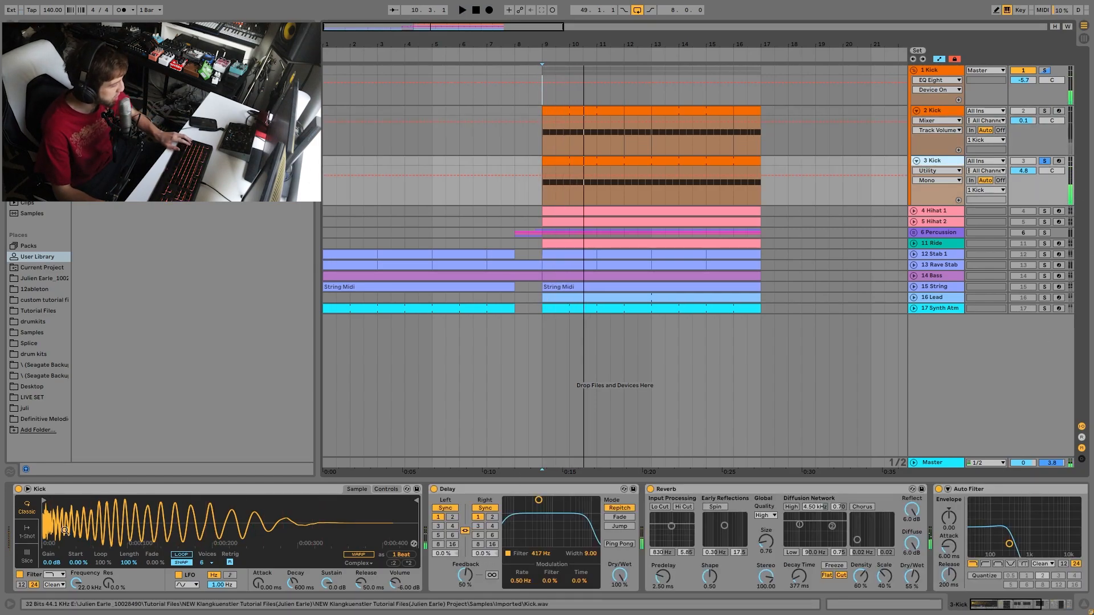
{"action": "scroll", "coordinate": [472, 576], "scroll_direction": "right", "scroll_amount": 3}
{"action": "scroll", "coordinate": [472, 576], "scroll_direction": "right", "scroll_amount": 8}
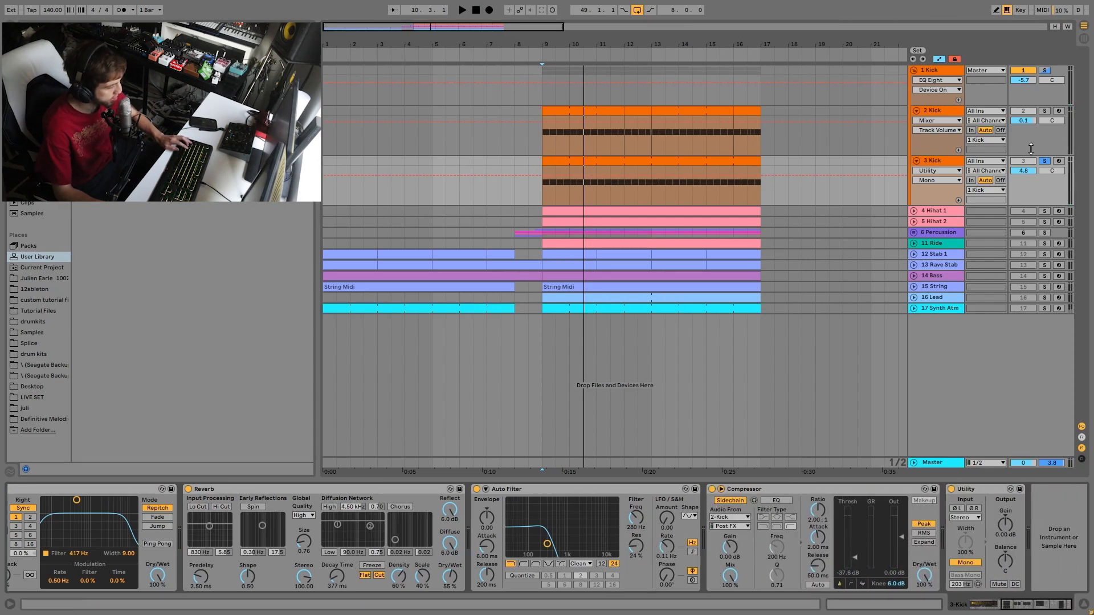
- Solo the 1 Kick group, play it with its Drum Buss and EQ Eight shown, and unsolo it
{"action": "left_click", "coordinate": [1043, 70]}
{"action": "key", "text": "space"}
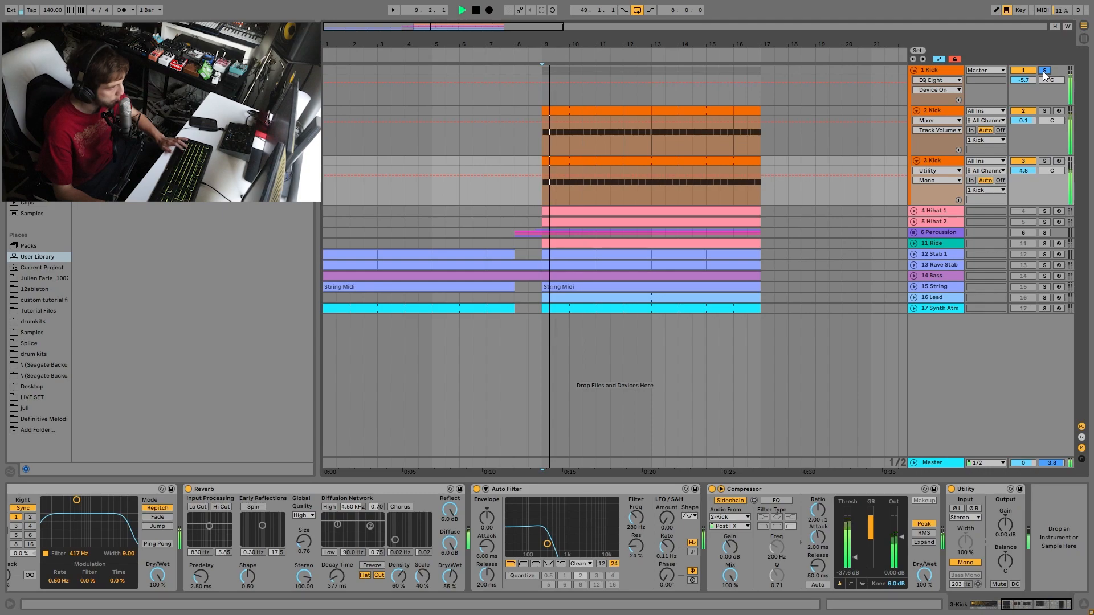
{"action": "left_click", "coordinate": [936, 67]}
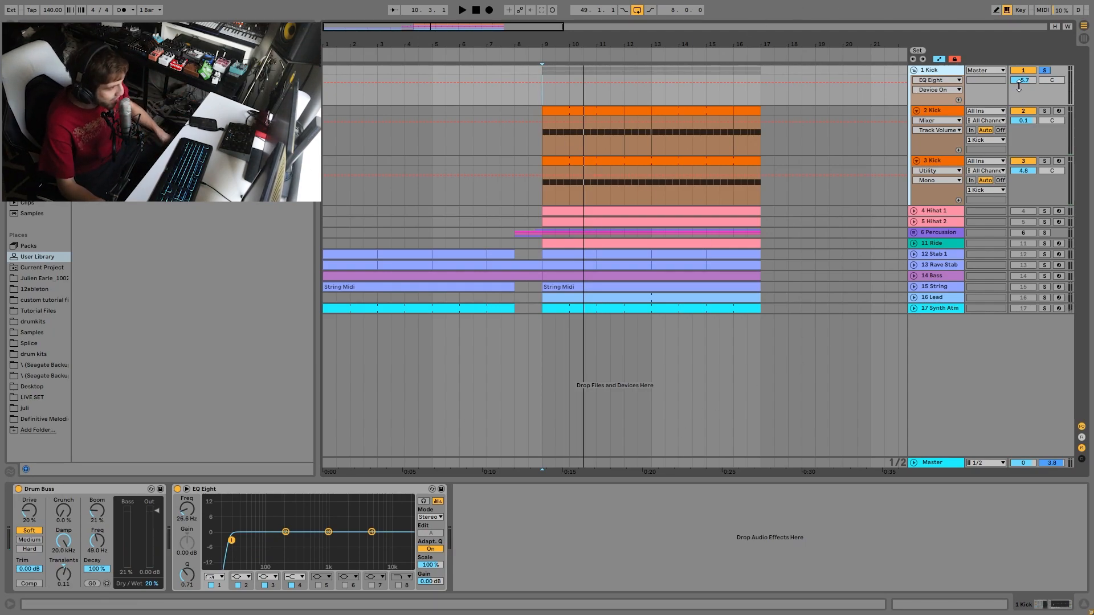
{"action": "left_click", "coordinate": [1045, 70]}
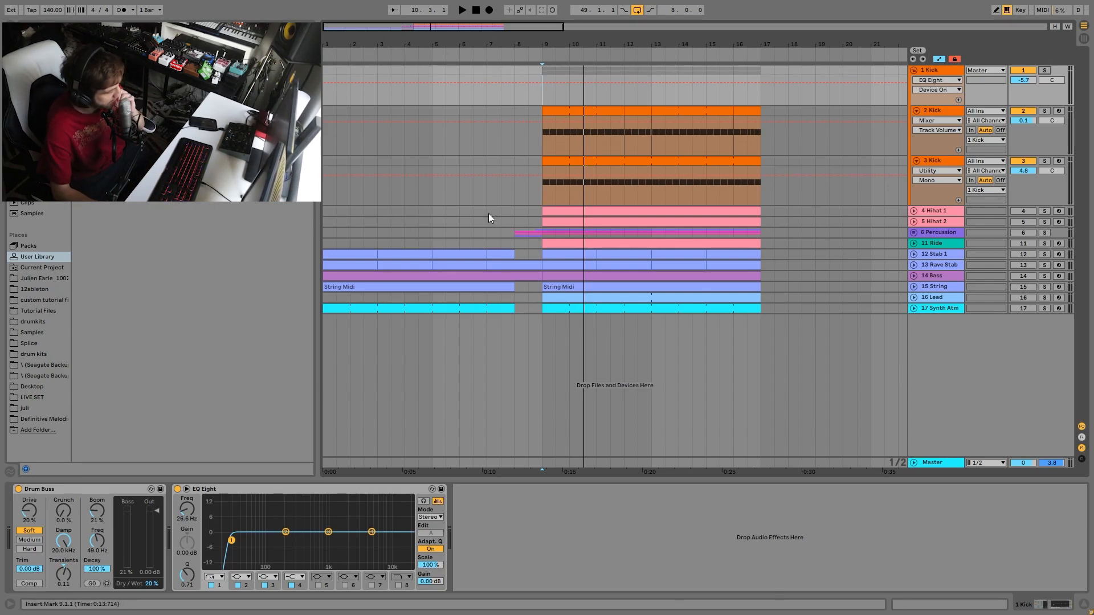
- Play the kicks from bar 10 and show the Master track's effect chain
{"action": "left_click", "coordinate": [574, 94]}
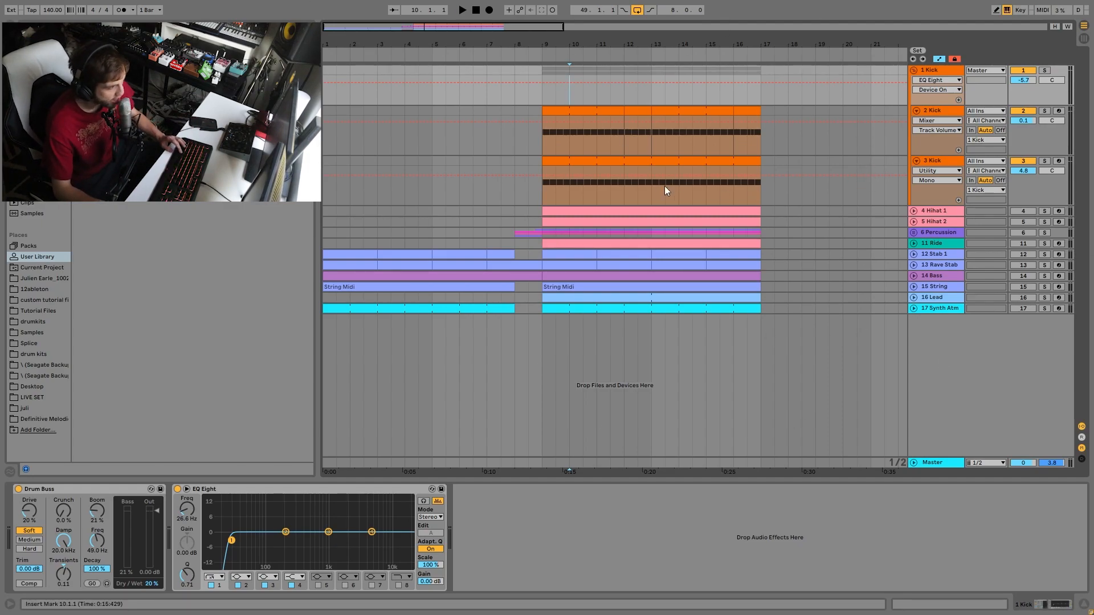
{"action": "key", "text": "space"}
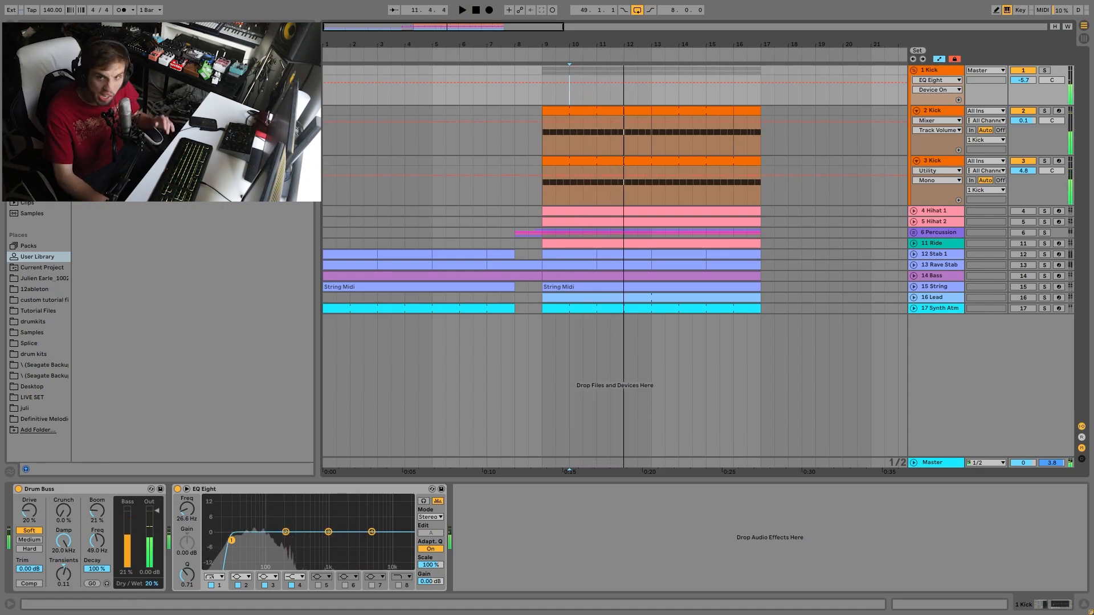
{"action": "left_click", "coordinate": [927, 461]}
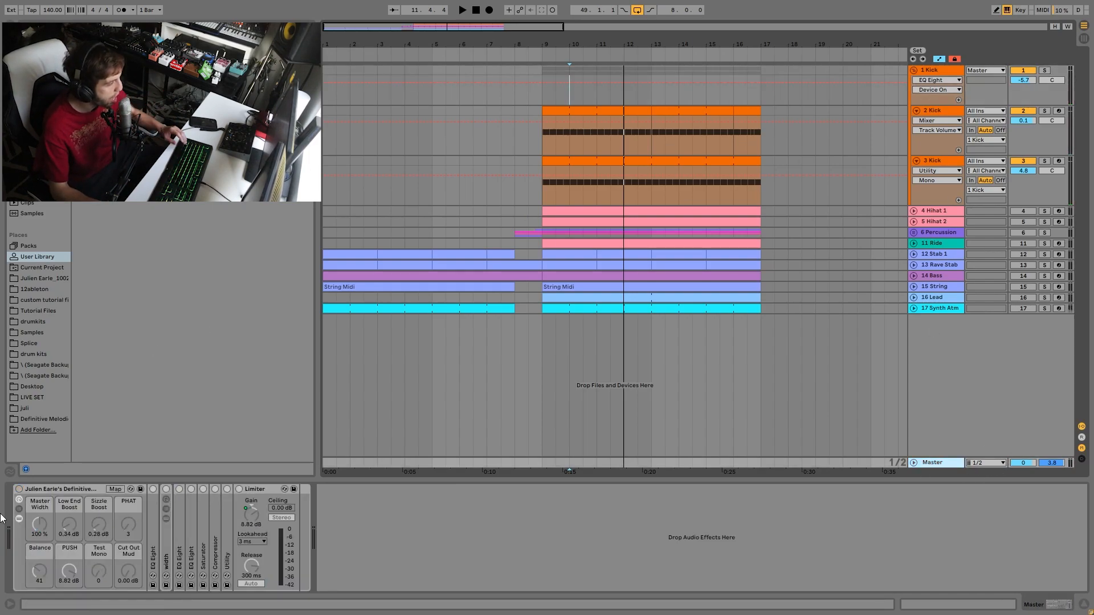
{"action": "key", "text": "space"}
- Show the 1 Kick group's effects again while playing the section from bar 10
{"action": "left_click", "coordinate": [916, 80]}
{"action": "key", "text": "space"}
{"action": "key", "text": "space"}
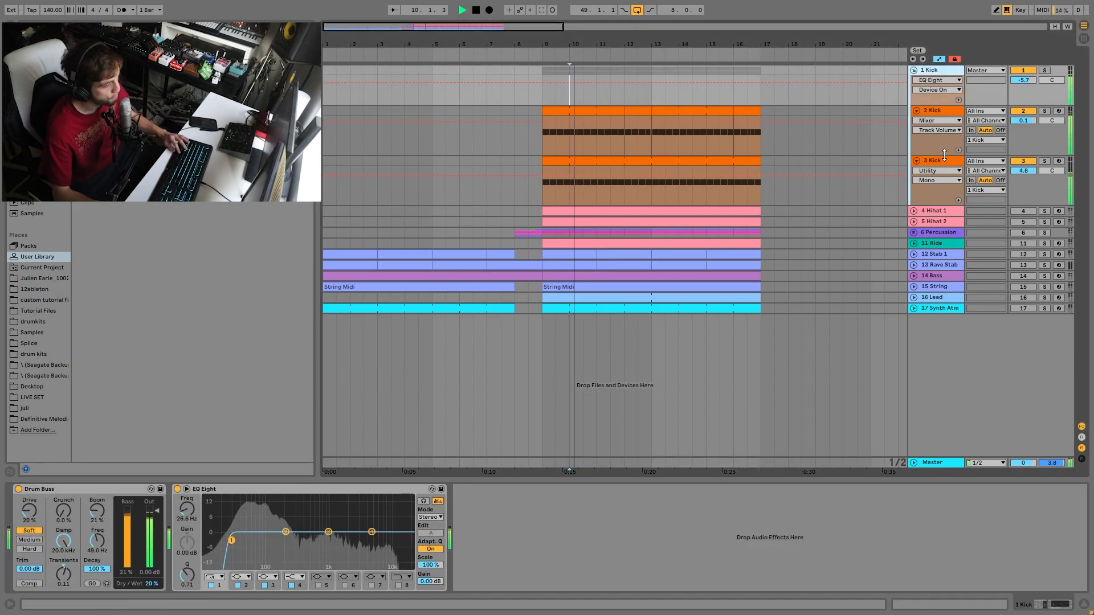
{"action": "key", "text": "space"}
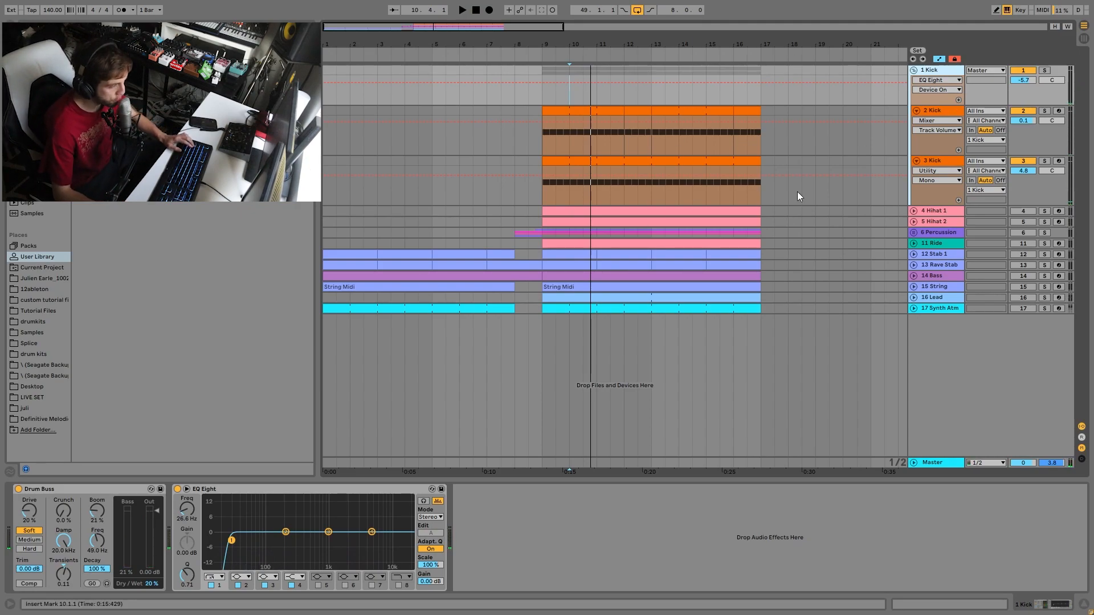
- Unfold Hihat 1 and Hihat 2, solo both, and play them before bringing the 1 Kick group back in
{"action": "left_click", "coordinate": [912, 221]}
{"action": "left_click", "coordinate": [916, 211]}
{"action": "left_click", "coordinate": [1044, 211]}
{"action": "left_click", "coordinate": [1044, 270], "text": "ctrl"}
{"action": "left_click", "coordinate": [1023, 261]}
{"action": "key", "text": "space"}
{"action": "left_click", "coordinate": [1045, 70], "text": "ctrl"}
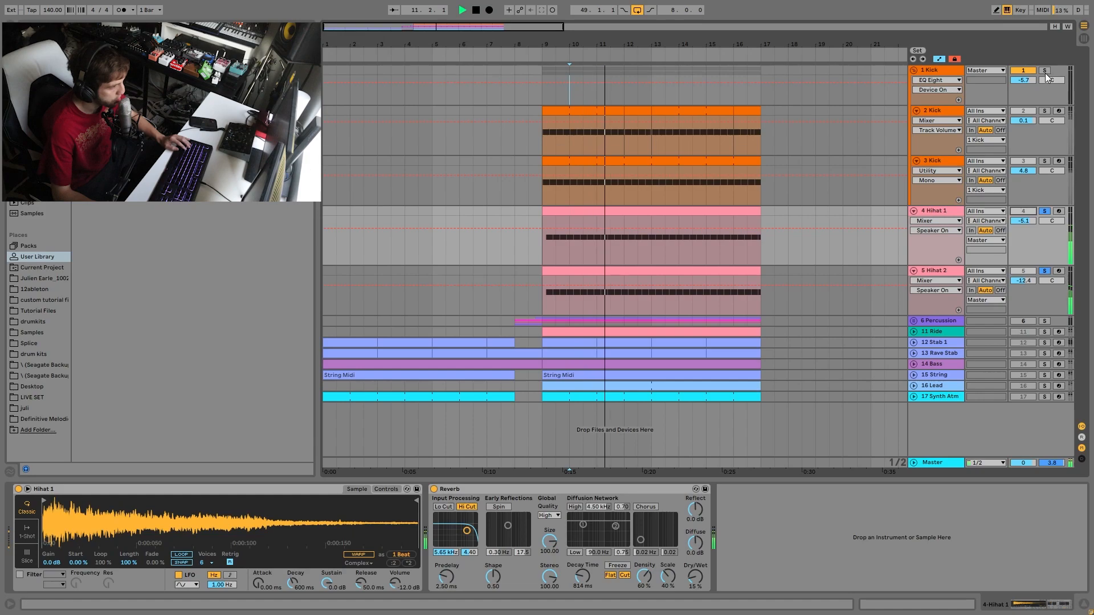
- Unfold the 6 Percussion group, clear the solos, and activate the group for playback from bar 10
{"action": "left_click", "coordinate": [914, 320]}
{"action": "scroll", "coordinate": [987, 279], "scroll_direction": "down", "scroll_amount": 2}
{"action": "scroll", "coordinate": [987, 276], "scroll_direction": "down", "scroll_amount": 2}
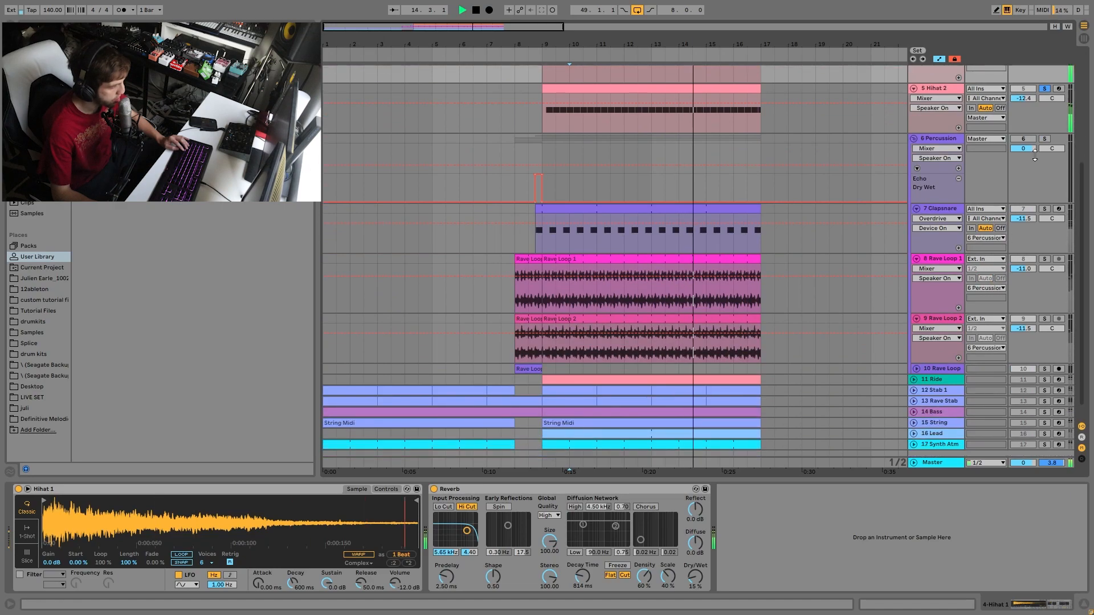
{"action": "scroll", "coordinate": [1045, 139], "scroll_direction": "up", "scroll_amount": 2}
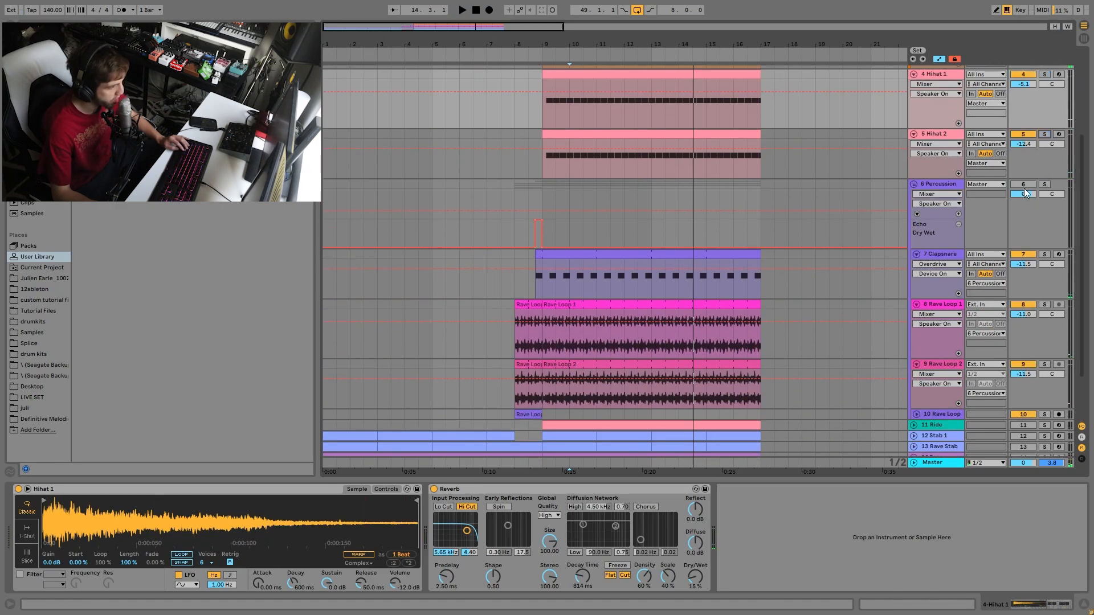
{"action": "scroll", "coordinate": [955, 278], "scroll_direction": "down", "scroll_amount": 2}
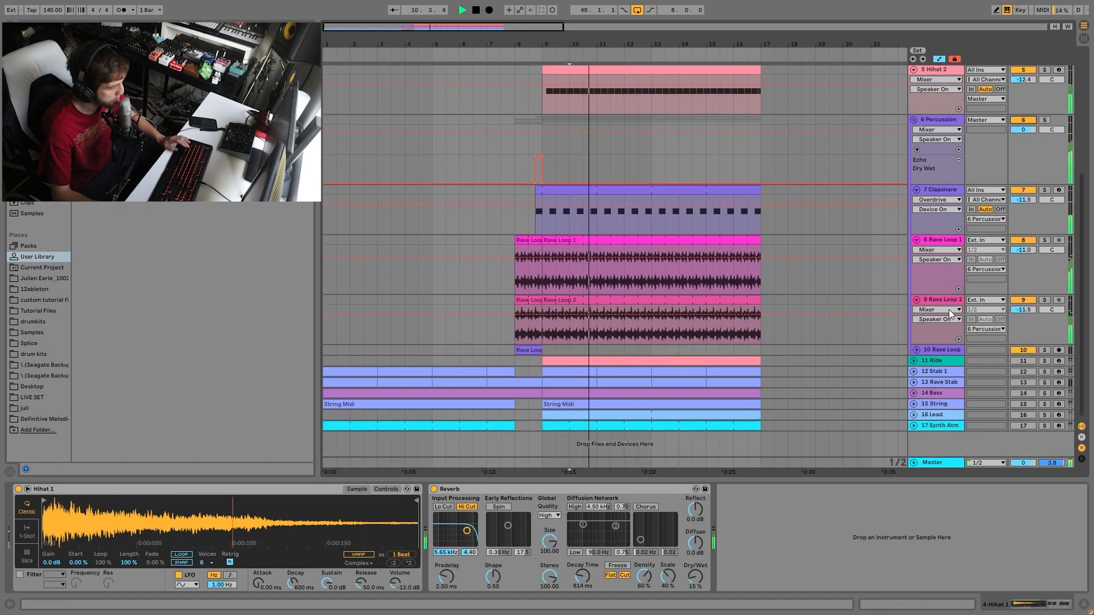
- Deactivate the Rave Loop 1 and Rave Loop 2 tracks and show the 7 Clapsnare track's devices
{"action": "left_click", "coordinate": [1024, 240]}
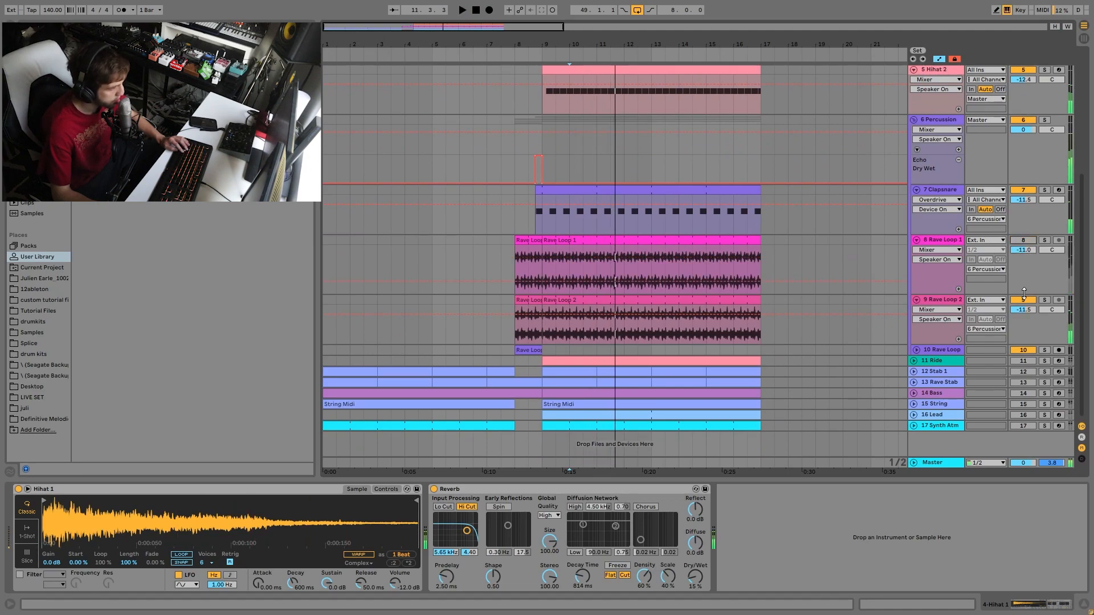
{"action": "left_click", "coordinate": [1022, 300]}
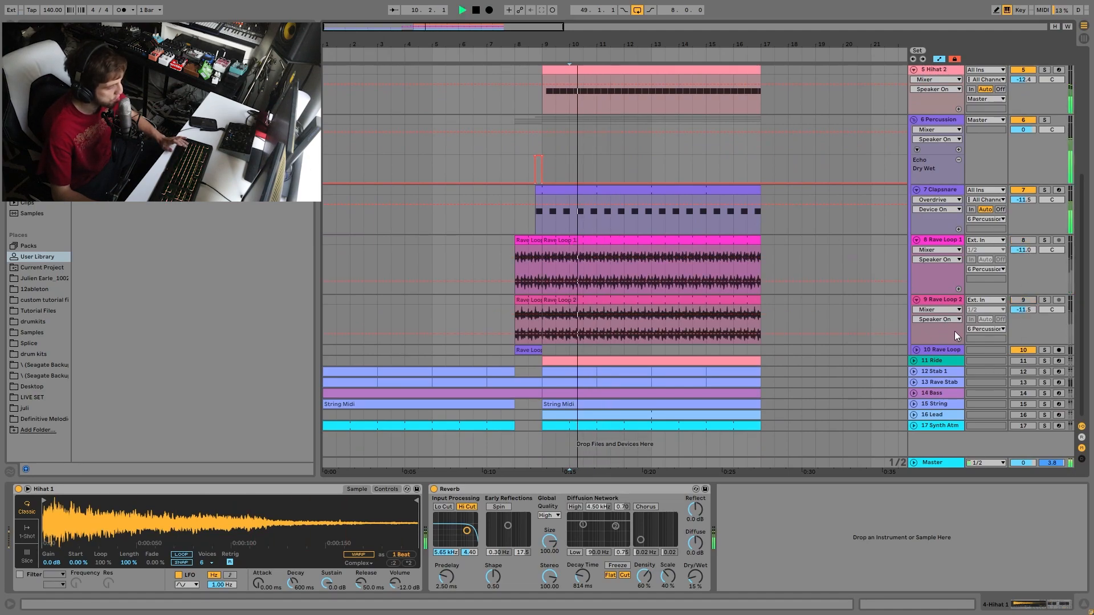
{"action": "left_click", "coordinate": [941, 189]}
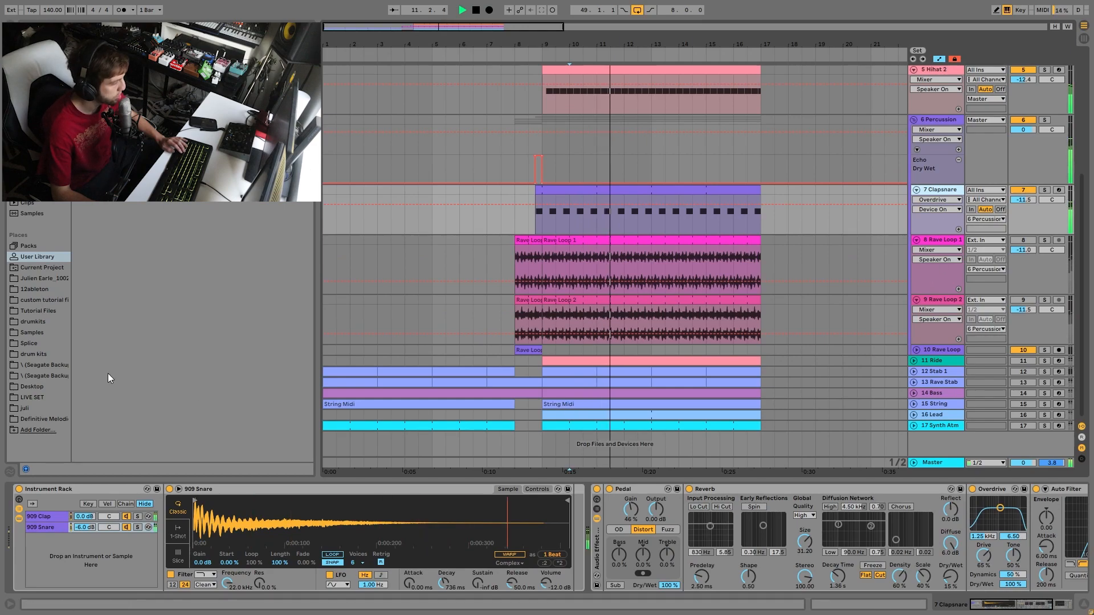
- Listen to the kicks, hi-hats and Clapsnare together from bar 10 with both rave loops off, comparing their tracks
{"action": "scroll", "coordinate": [862, 257], "scroll_direction": "up", "scroll_amount": 5}
{"action": "key", "text": "space"}
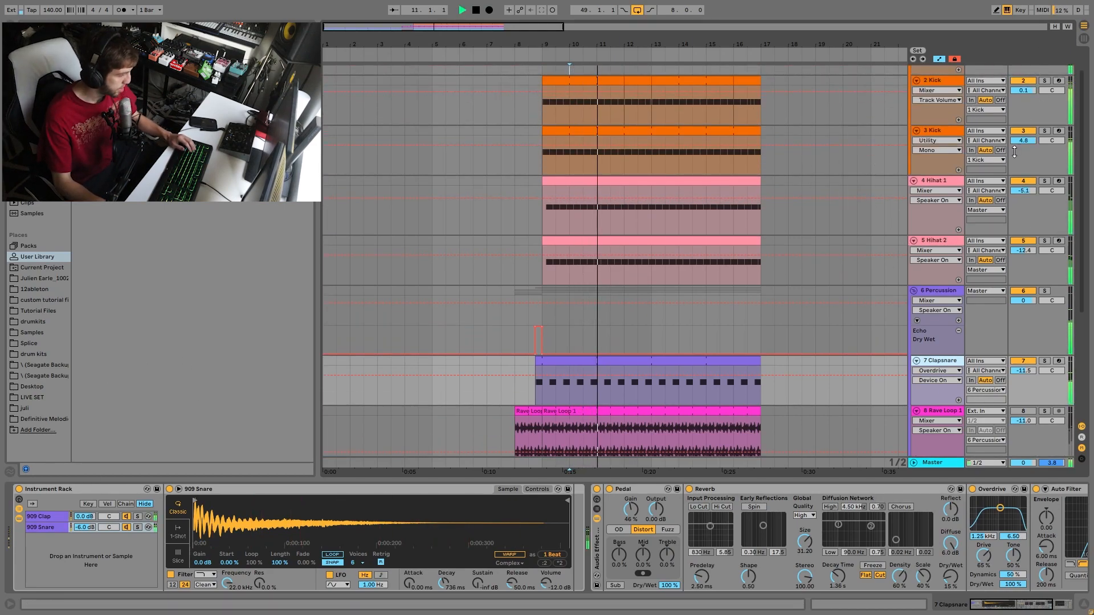
{"action": "scroll", "coordinate": [806, 227], "scroll_direction": "down", "scroll_amount": 5}
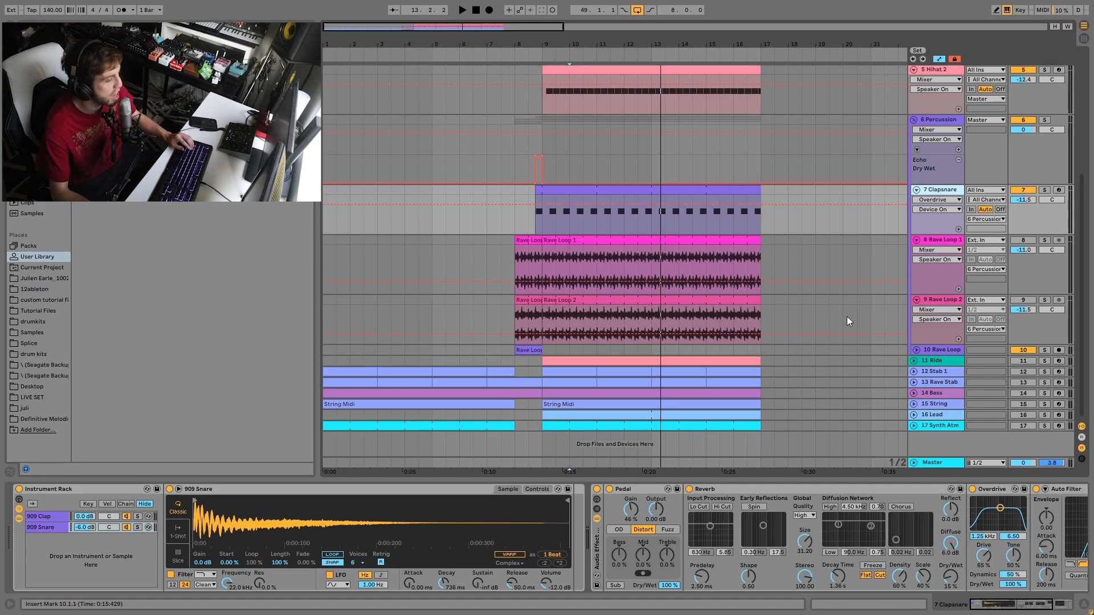
{"action": "scroll", "coordinate": [857, 313], "scroll_direction": "up", "scroll_amount": 5}
{"action": "key", "text": "space"}
{"action": "scroll", "coordinate": [972, 182], "scroll_direction": "down", "scroll_amount": 5}
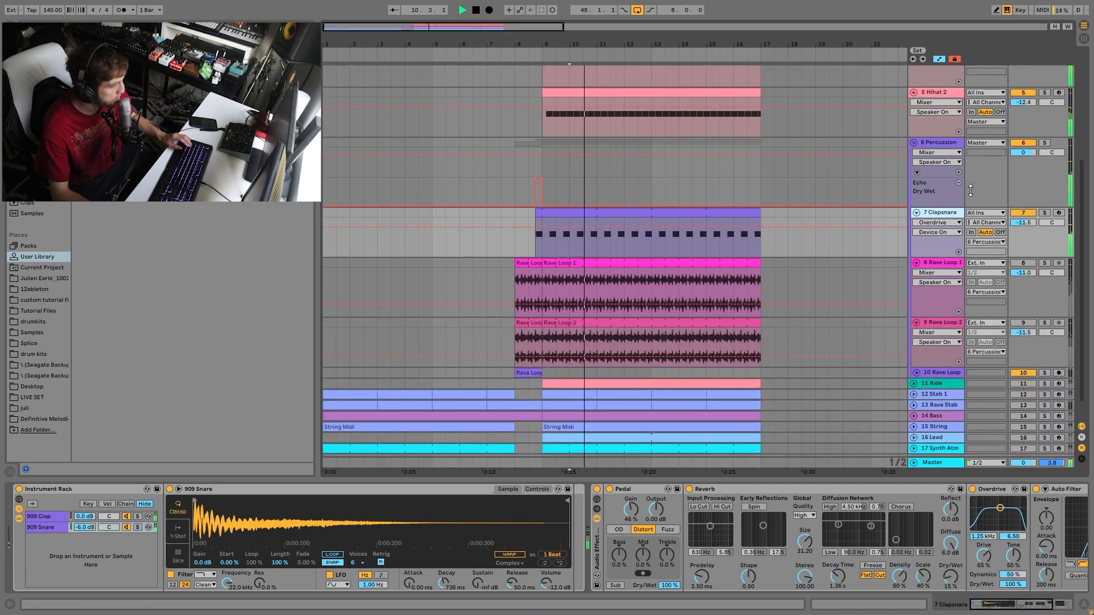
{"action": "scroll", "coordinate": [955, 266], "scroll_direction": "down", "scroll_amount": 1}
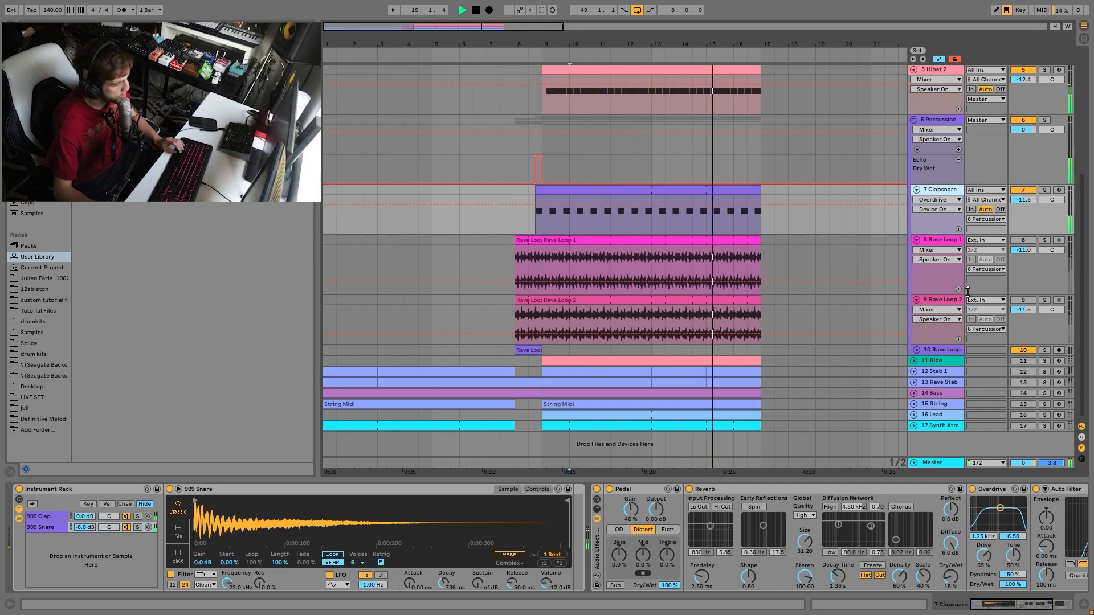
{"action": "key", "text": "space"}
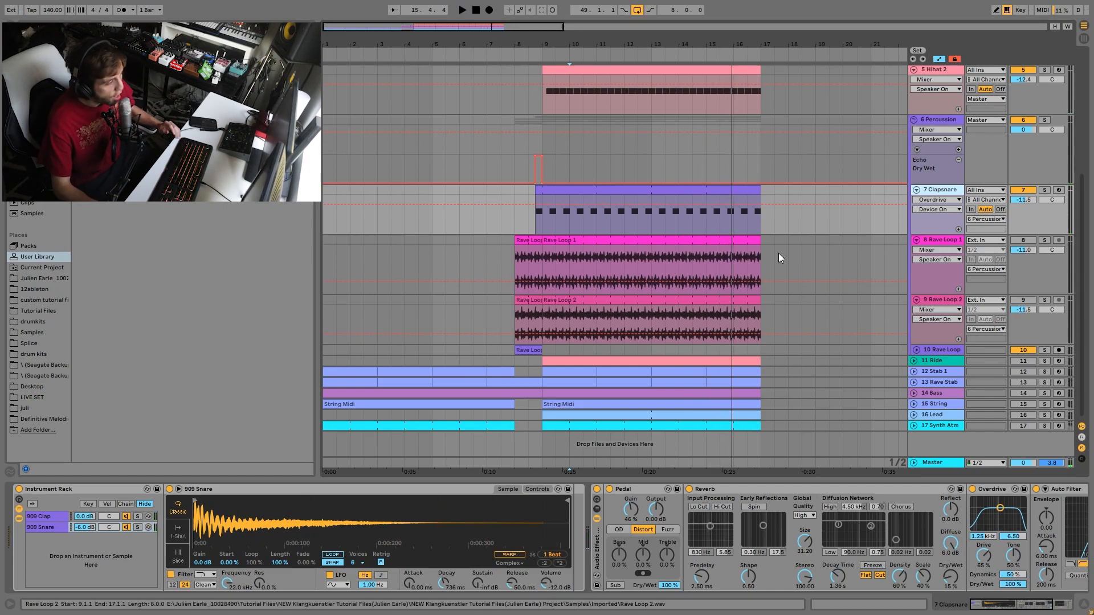
{"action": "scroll", "coordinate": [710, 250], "scroll_direction": "up", "scroll_amount": 5}
{"action": "scroll", "coordinate": [812, 170], "scroll_direction": "down", "scroll_amount": 5}
{"action": "scroll", "coordinate": [763, 226], "scroll_direction": "up", "scroll_amount": 2}
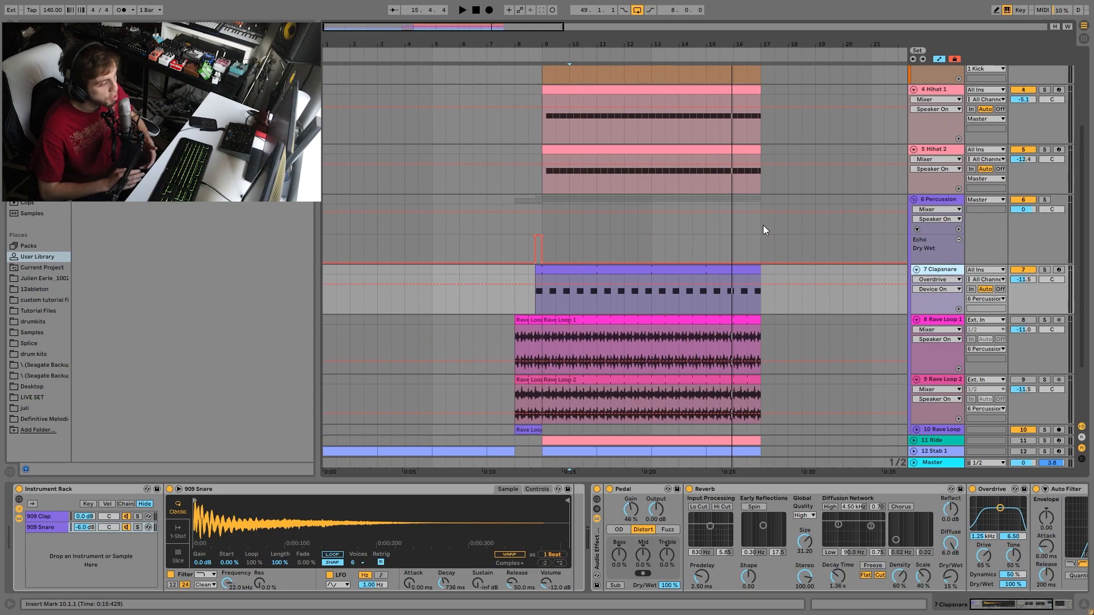
{"action": "scroll", "coordinate": [797, 299], "scroll_direction": "down", "scroll_amount": 2}
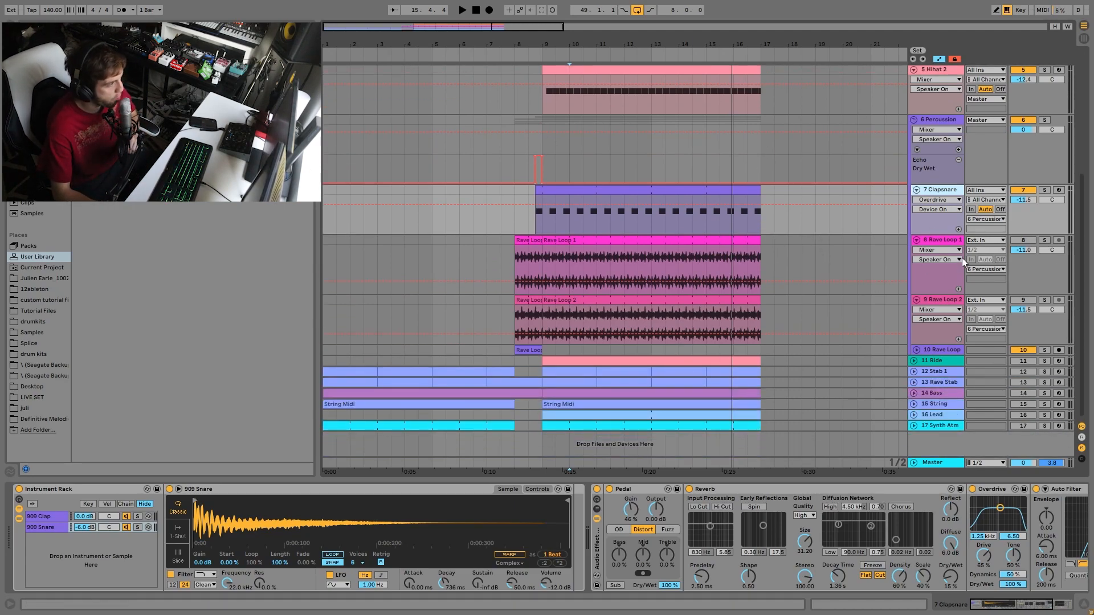
- Reactivate Rave Loop 1, play from bar 10, and solo the 9 Rave Loop 2 track
{"action": "left_click", "coordinate": [1020, 241]}
{"action": "key", "text": "space"}
{"action": "left_click", "coordinate": [1045, 301]}
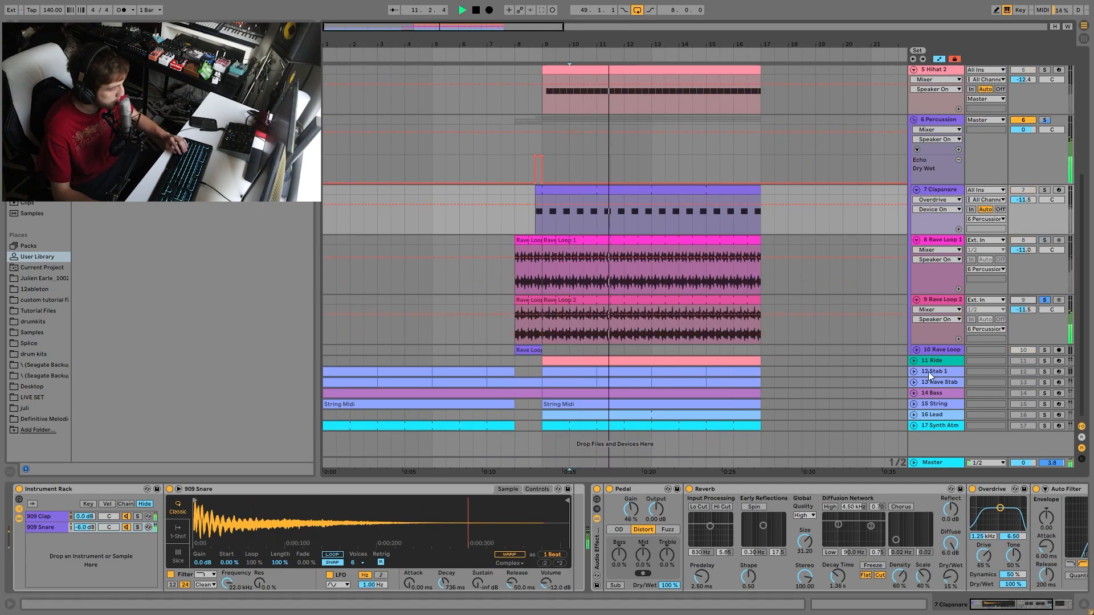
- Solo the 10 Rave Loop track, play its reversed clip at bar 8, and unfold the track
{"action": "left_click", "coordinate": [1048, 351]}
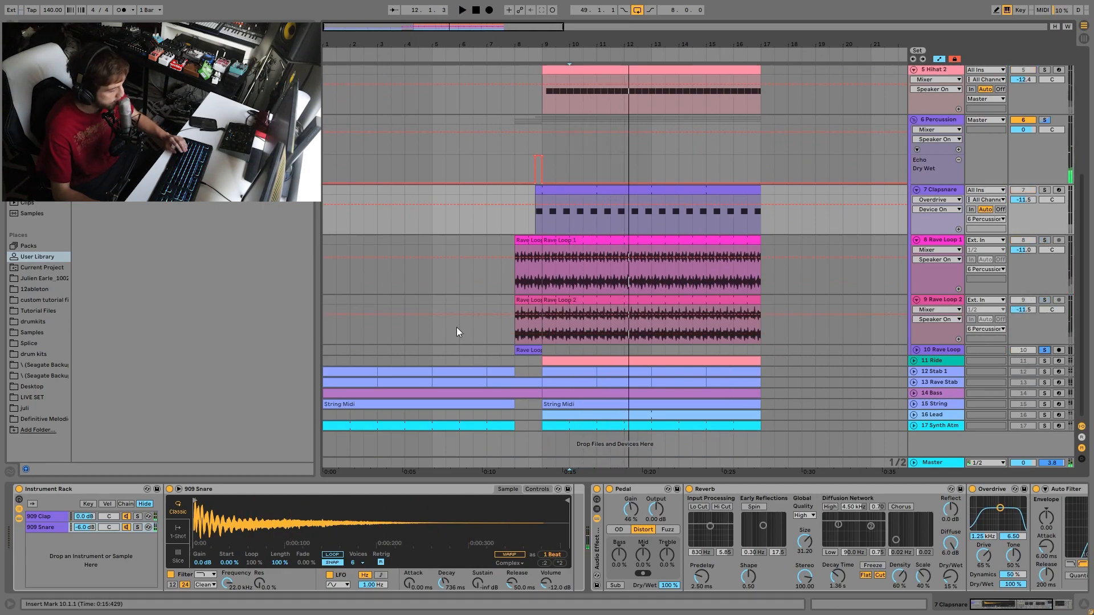
{"action": "left_click", "coordinate": [528, 350]}
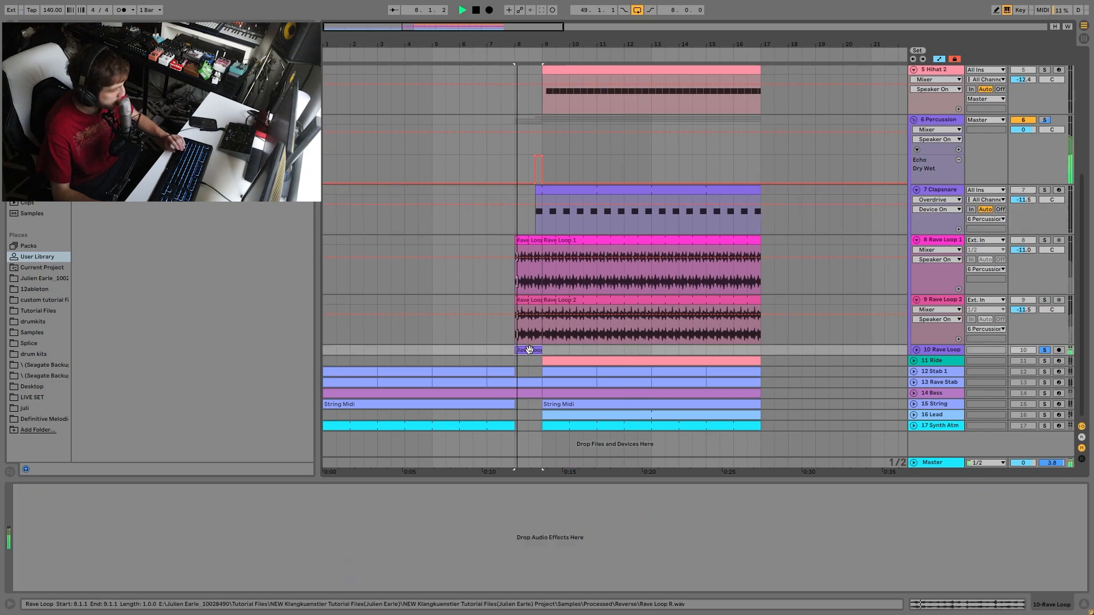
{"action": "left_click", "coordinate": [916, 350]}
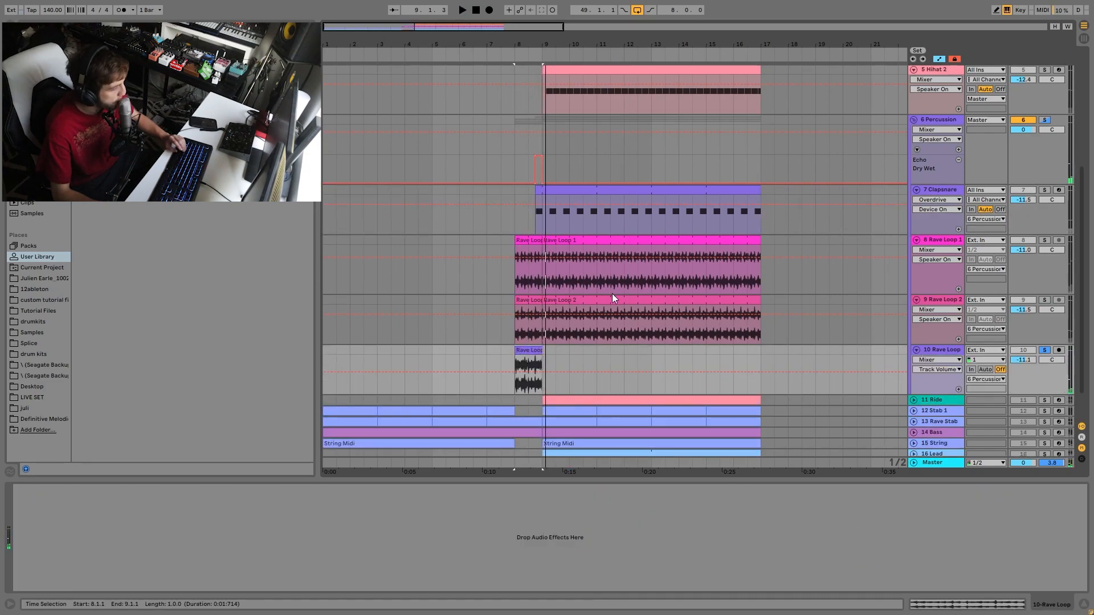
- Play the drums from bar 11 without the Rave Loop solo, and activate and unfold the 11 Ride track
{"action": "left_click", "coordinate": [597, 332]}
{"action": "key", "text": "space"}
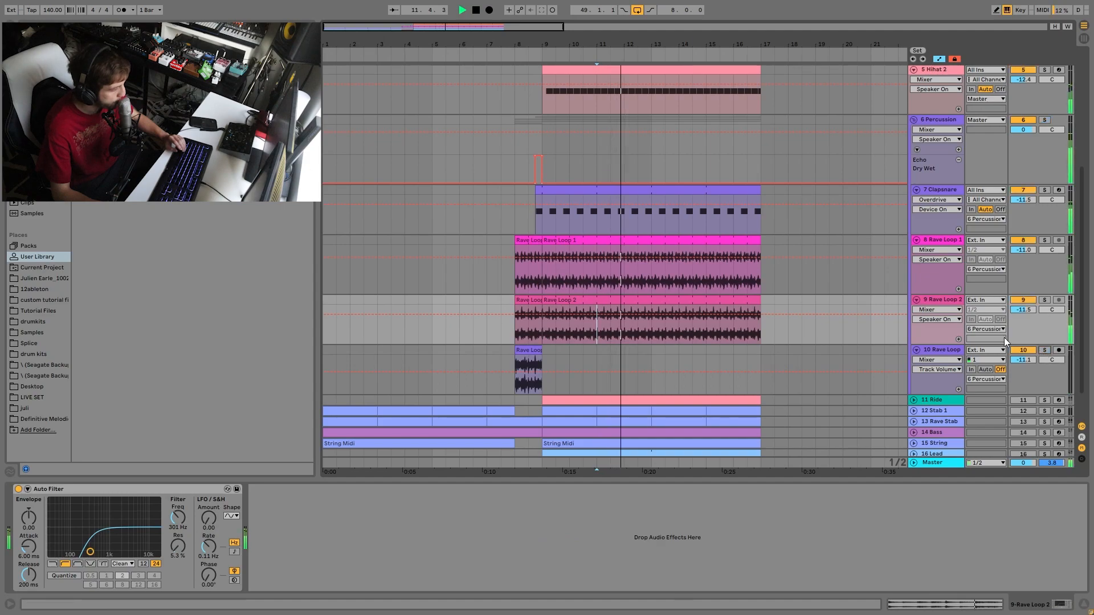
{"action": "scroll", "coordinate": [944, 305], "scroll_direction": "down", "scroll_amount": 1}
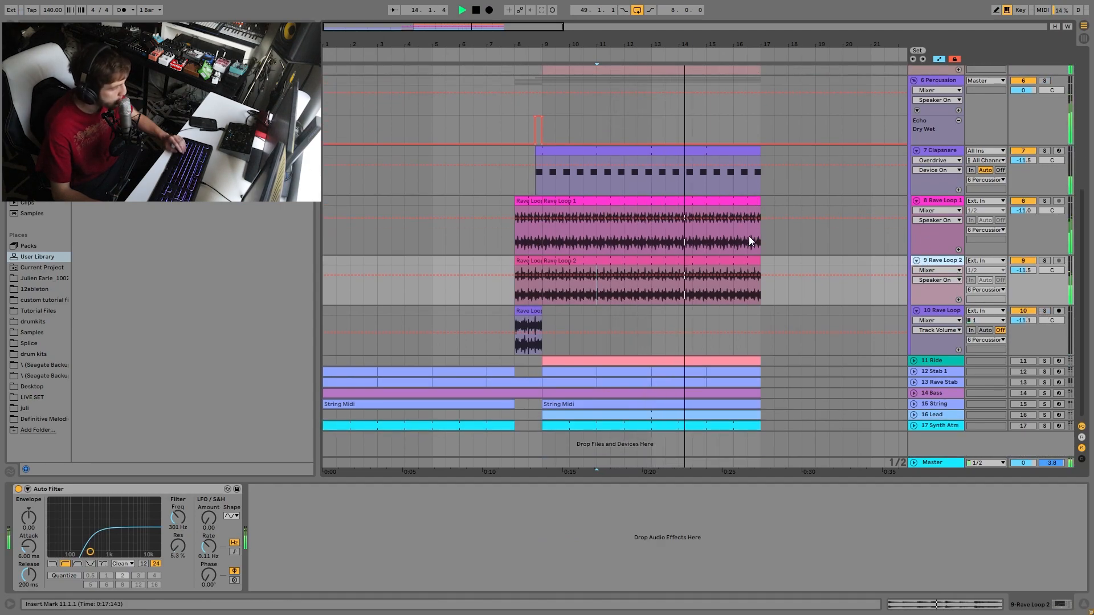
{"action": "key", "text": "space"}
{"action": "left_click", "coordinate": [925, 360]}
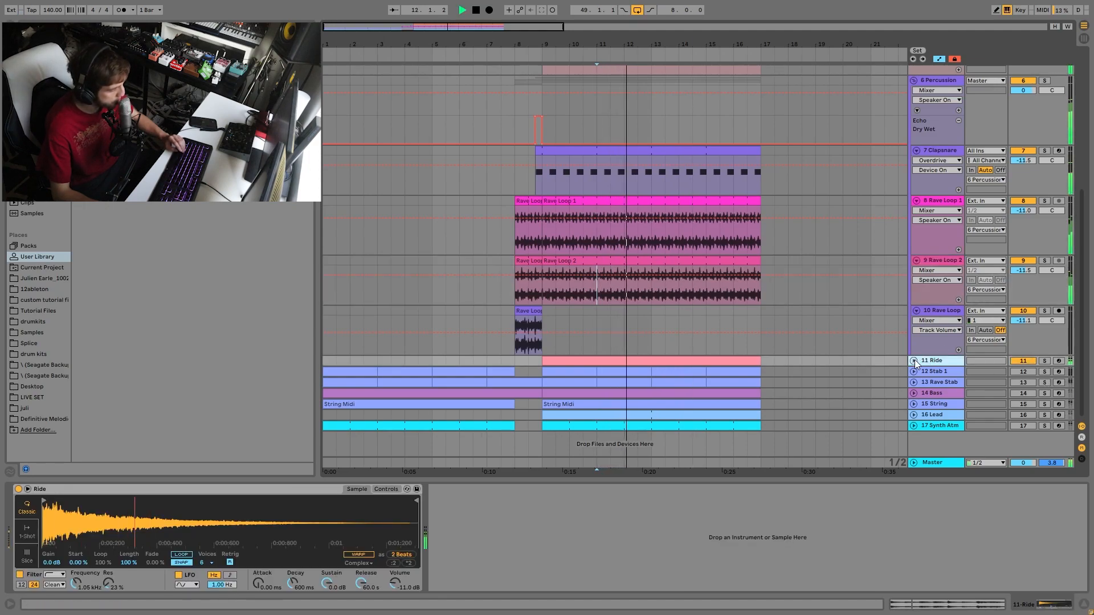
{"action": "left_click", "coordinate": [914, 360]}
- Look over the whole drum section, from the kick tracks through the hi-hats and percussion loops to the 11 Ride track
{"action": "scroll", "coordinate": [937, 362], "scroll_direction": "up", "scroll_amount": 3}
{"action": "scroll", "coordinate": [939, 354], "scroll_direction": "down", "scroll_amount": 5}
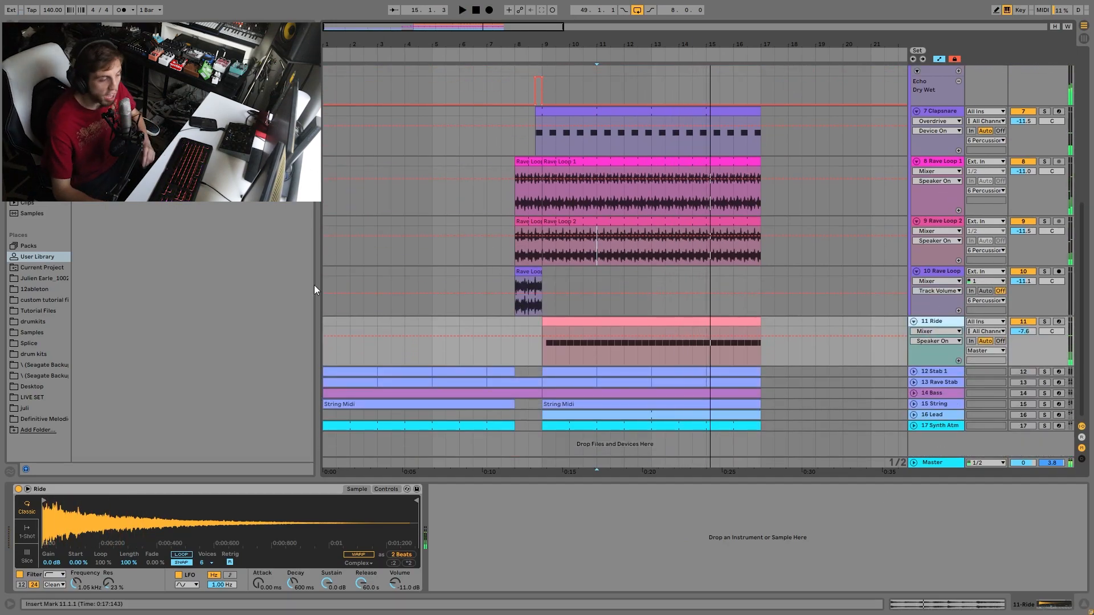
{"action": "scroll", "coordinate": [463, 180], "scroll_direction": "up", "scroll_amount": 5}
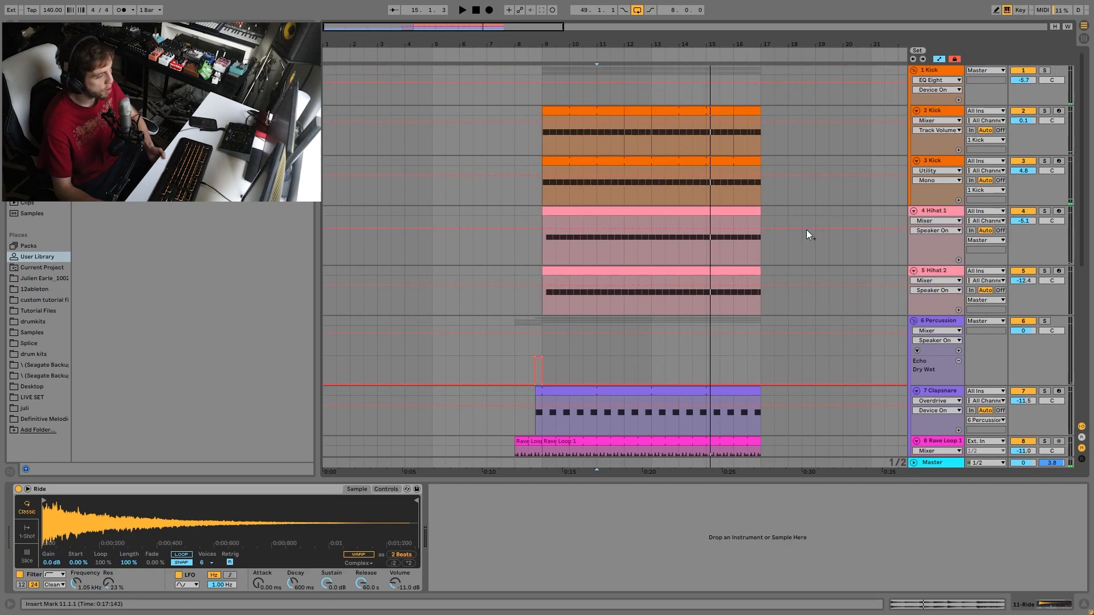
{"action": "scroll", "coordinate": [864, 218], "scroll_direction": "down", "scroll_amount": 3}
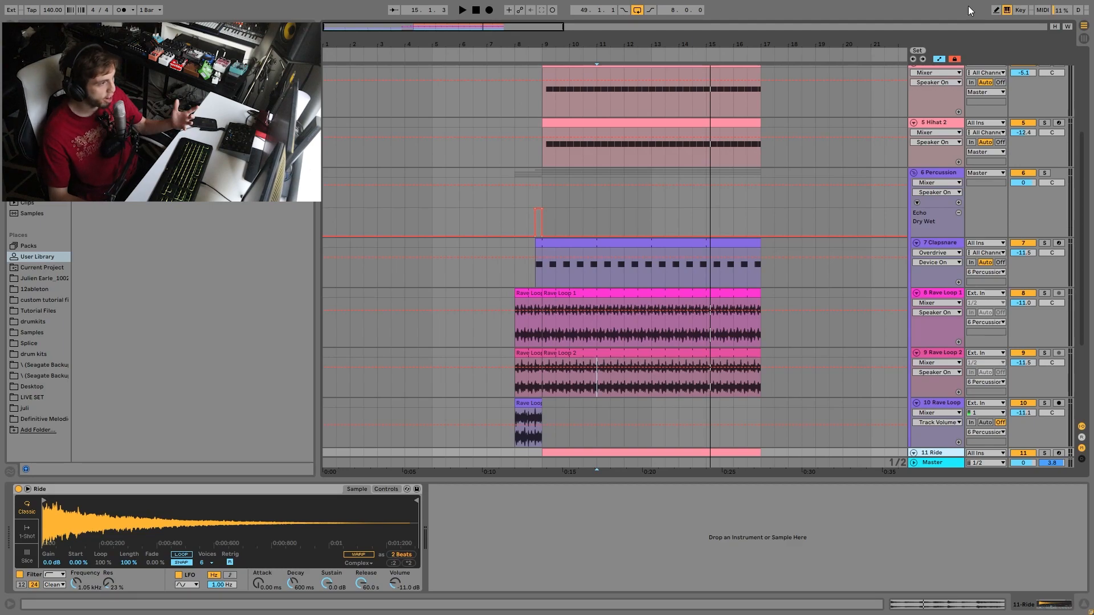
{"action": "scroll", "coordinate": [840, 118], "scroll_direction": "down", "scroll_amount": 3}
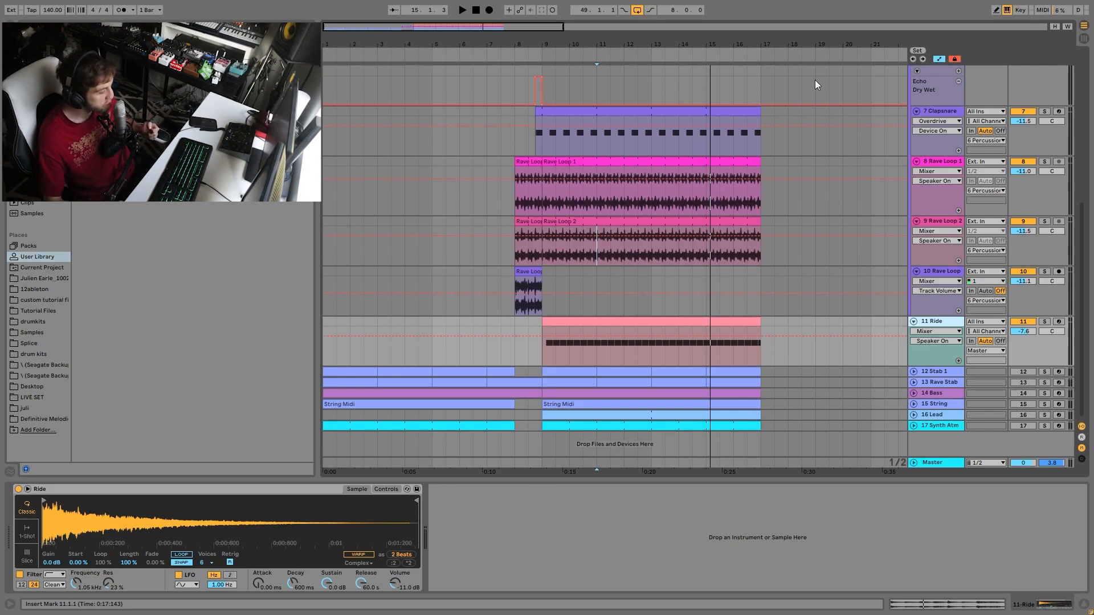
{"action": "scroll", "coordinate": [829, 219], "scroll_direction": "up", "scroll_amount": 2}
{"action": "scroll", "coordinate": [829, 218], "scroll_direction": "up", "scroll_amount": 4}
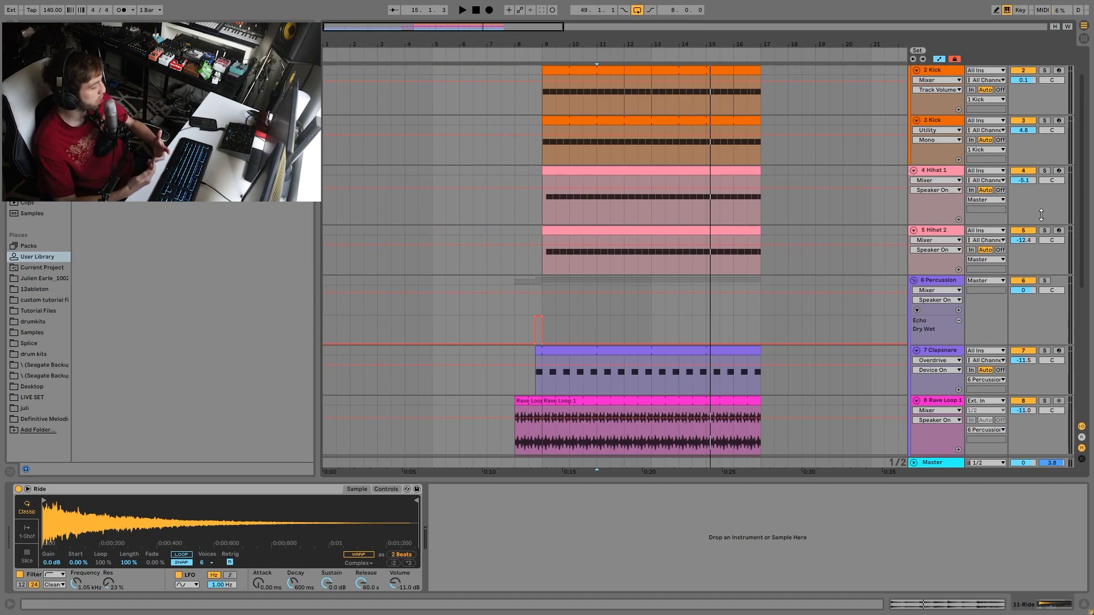
{"action": "scroll", "coordinate": [1041, 215], "scroll_direction": "up", "scroll_amount": 1}
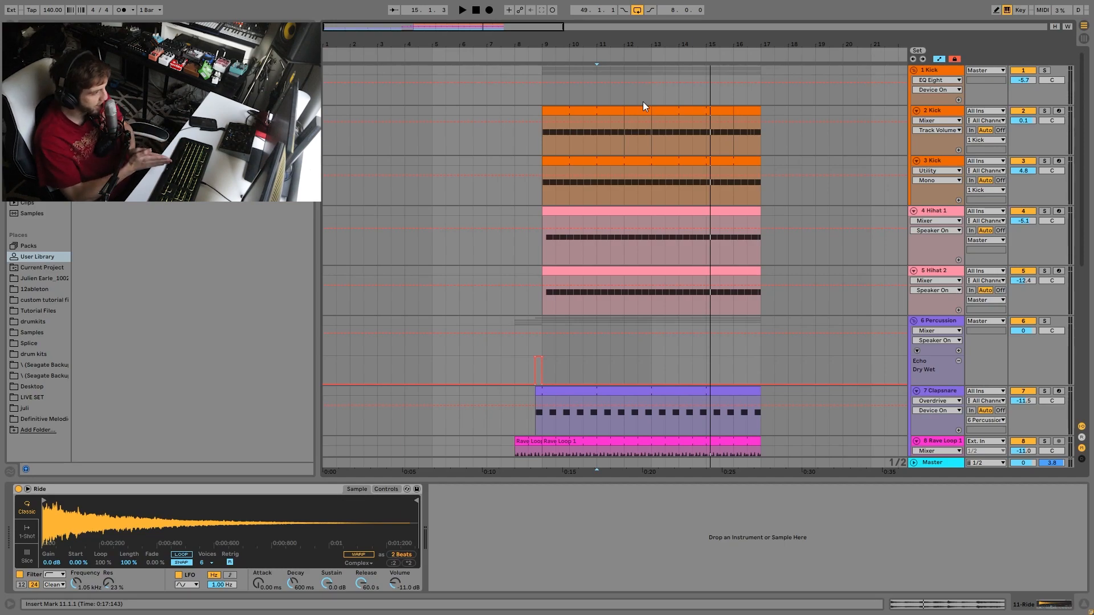
- Play the complete drum section from bar 11 with the Ride included and view the percussion and Ride tracks
{"action": "key", "text": "space"}
{"action": "scroll", "coordinate": [856, 356], "scroll_direction": "down", "scroll_amount": 5}
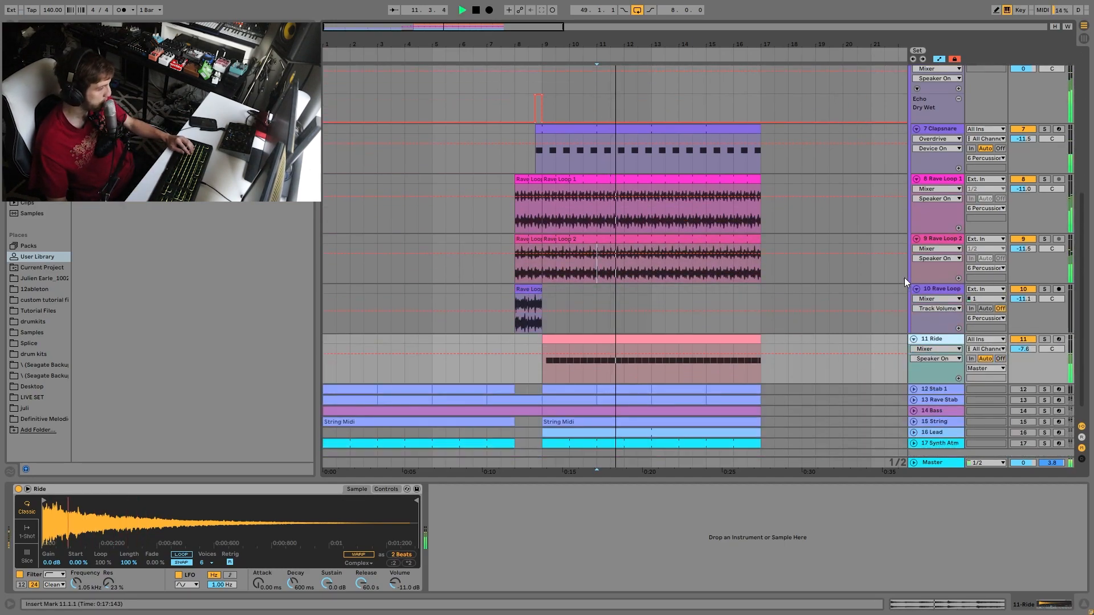
{"action": "scroll", "coordinate": [907, 276], "scroll_direction": "down", "scroll_amount": 1}
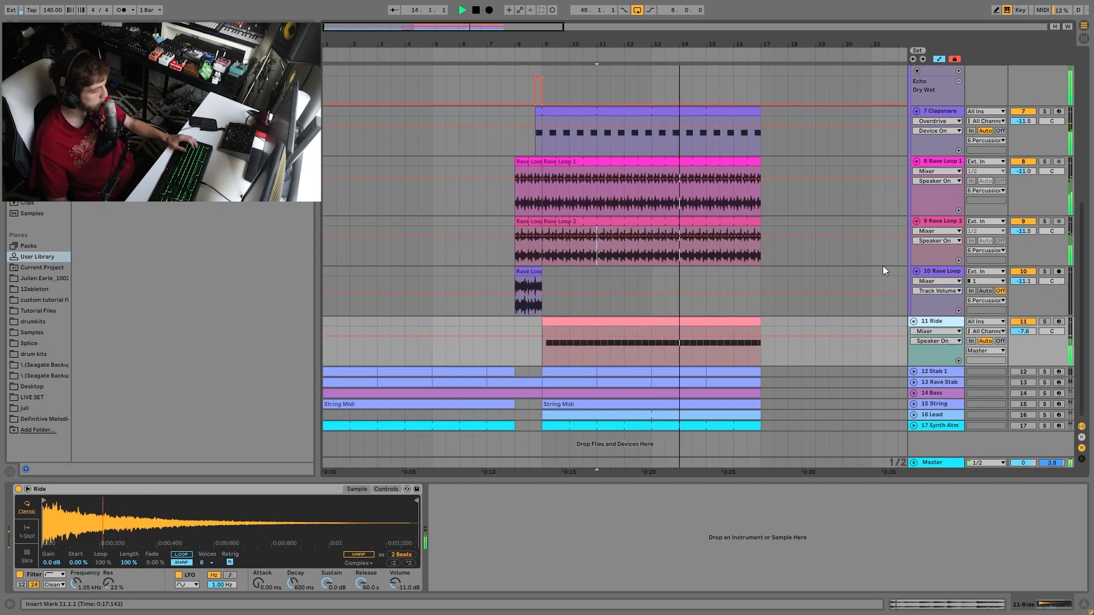
{"action": "key", "text": "space"}
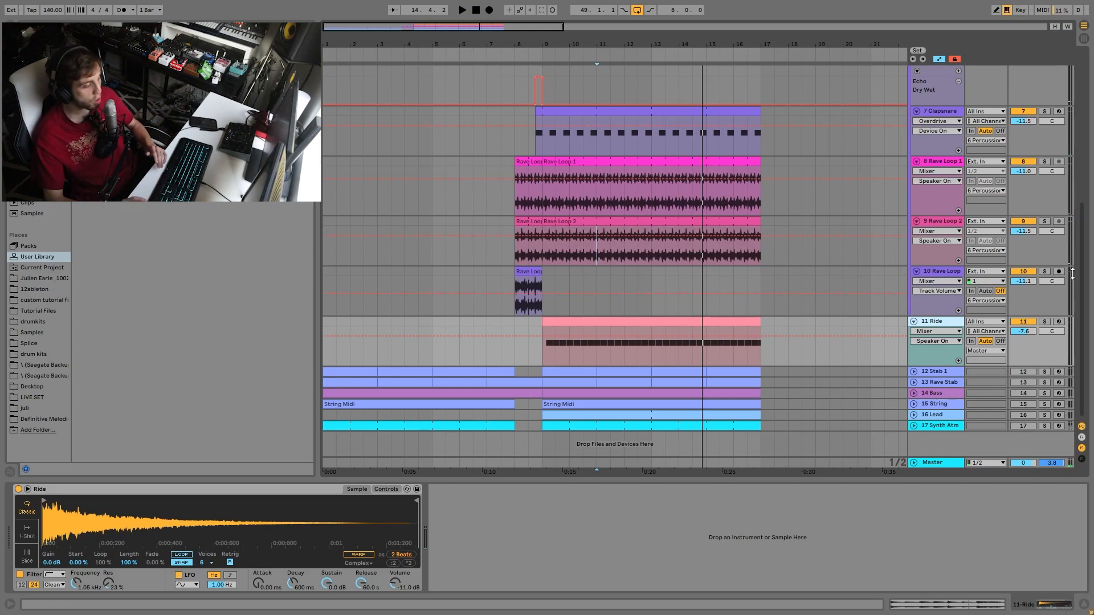
- Activate the 14 Bass and 16 Lead tracks and select the Bass clip spanning bars 9 to 17
{"action": "left_click", "coordinate": [1023, 393]}
{"action": "left_click", "coordinate": [1024, 415]}
{"action": "key", "text": "space"}
{"action": "key", "text": "space"}
{"action": "left_click", "coordinate": [606, 392]}
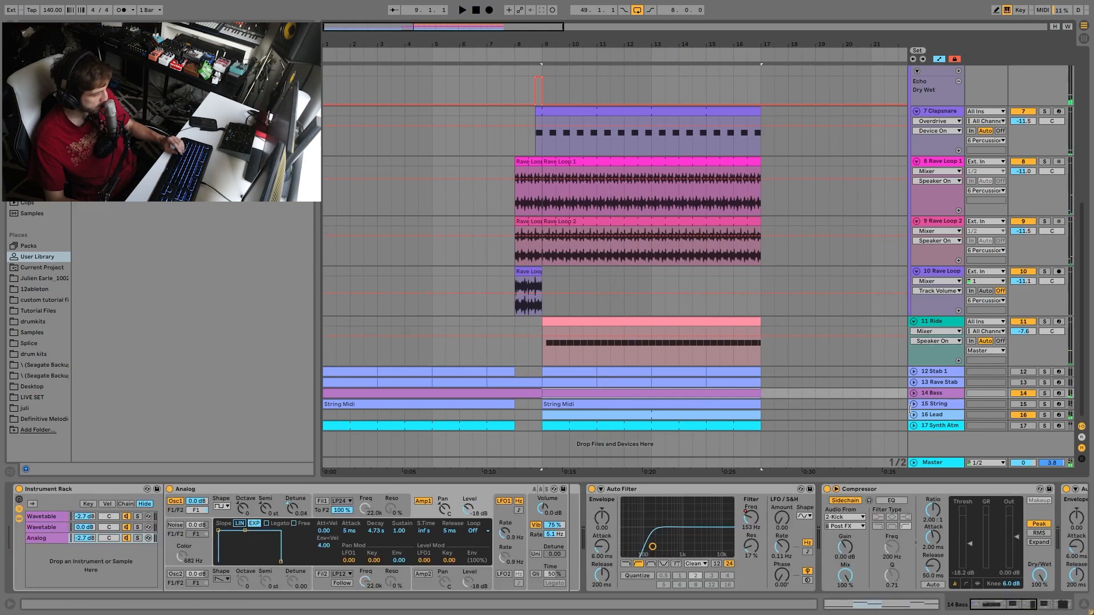
- Solo the Bass and Lead tracks, unfold both, and play their clips from bar 9 with the Lead's devices shown
{"action": "left_click", "coordinate": [1044, 393]}
{"action": "key", "text": "space"}
{"action": "left_click", "coordinate": [914, 414]}
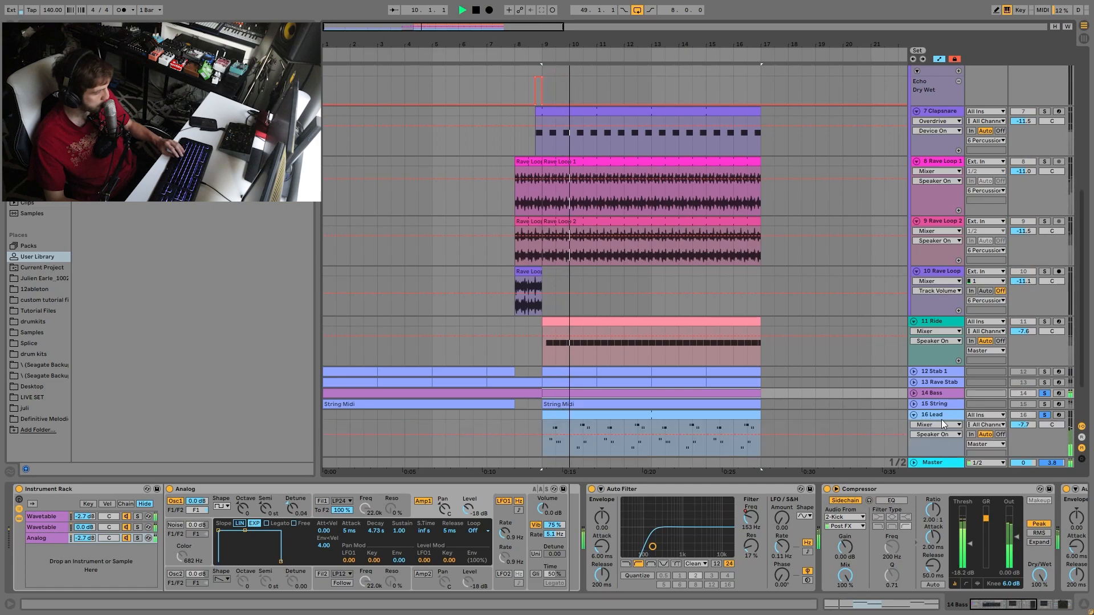
{"action": "left_click", "coordinate": [942, 420]}
{"action": "left_click", "coordinate": [914, 393]}
{"action": "scroll", "coordinate": [933, 402], "scroll_direction": "down", "scroll_amount": 3}
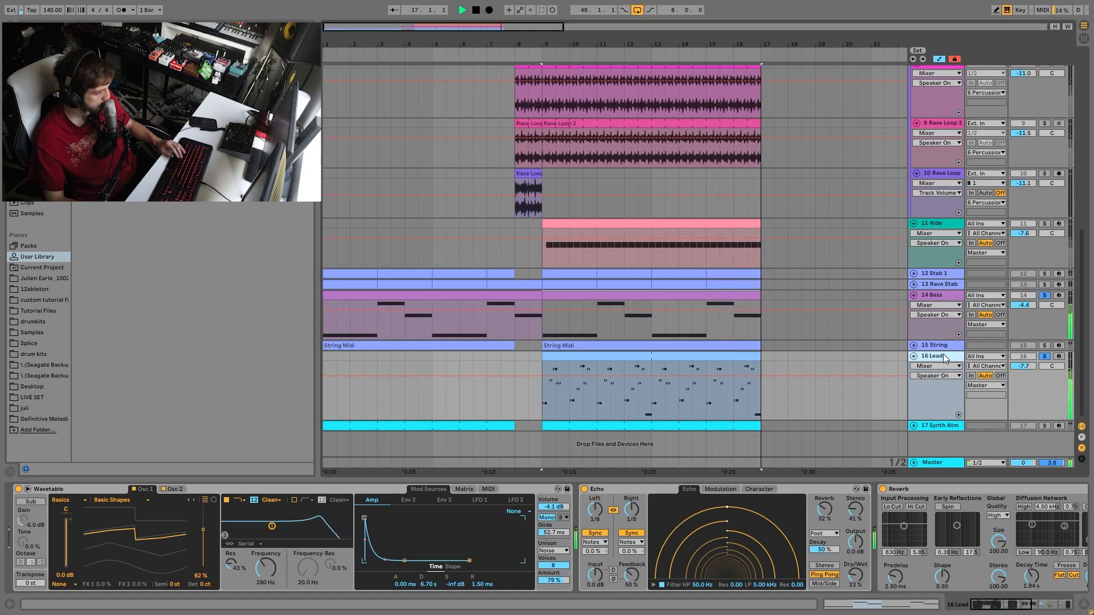
{"action": "key", "text": "space"}
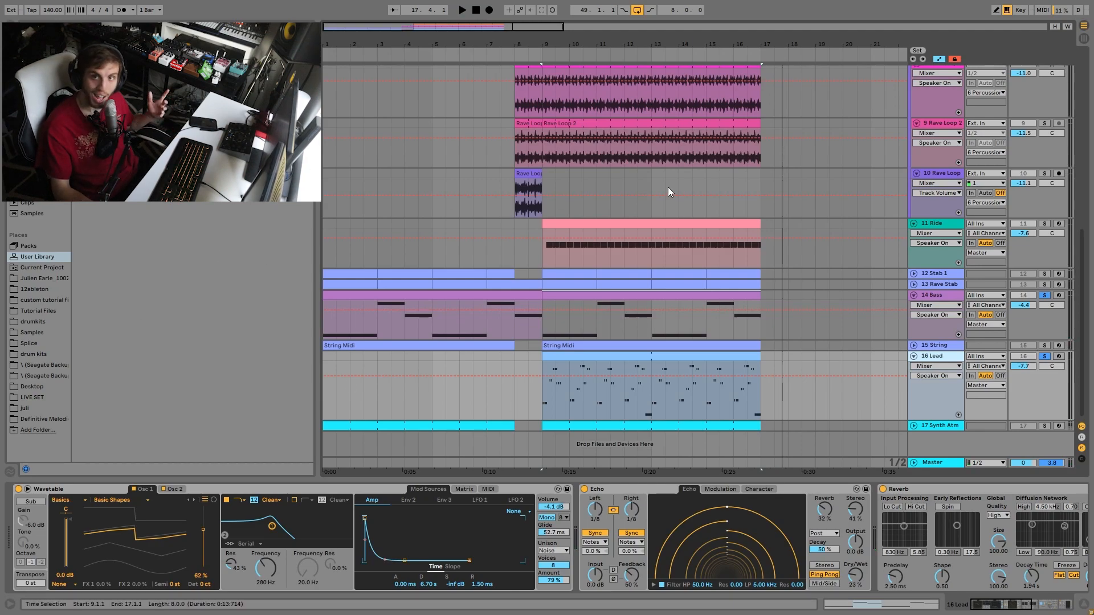
- Clear the Bass and Lead solos and play the drum section from bar 9 with both of those tracks deactivated
{"action": "left_click", "coordinate": [1045, 357]}
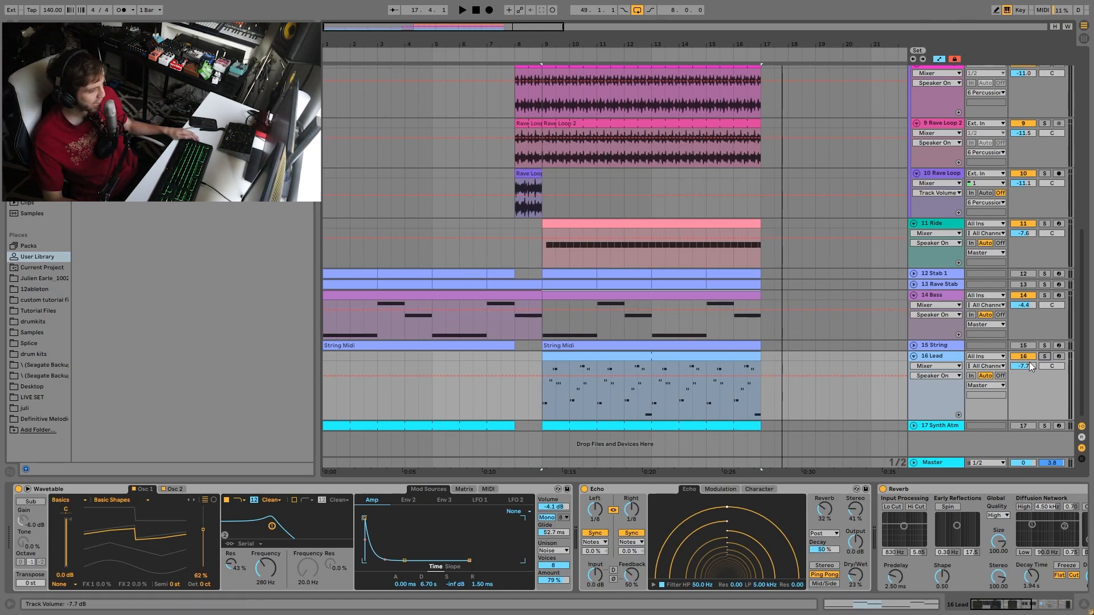
{"action": "scroll", "coordinate": [891, 355], "scroll_direction": "up", "scroll_amount": 3}
{"action": "scroll", "coordinate": [891, 355], "scroll_direction": "up", "scroll_amount": 8}
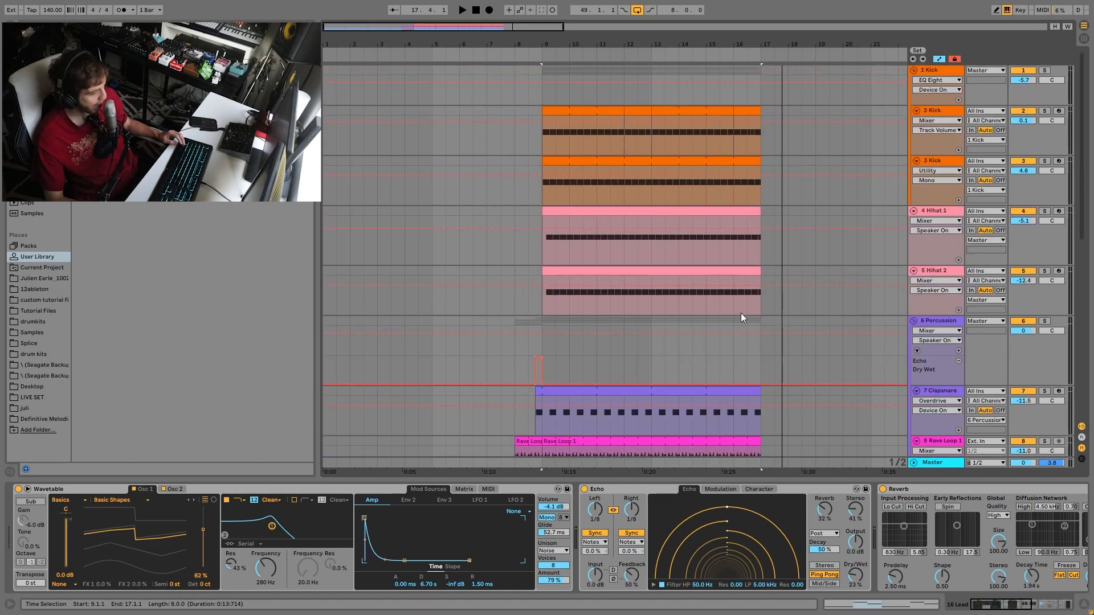
{"action": "scroll", "coordinate": [791, 309], "scroll_direction": "down", "scroll_amount": 9}
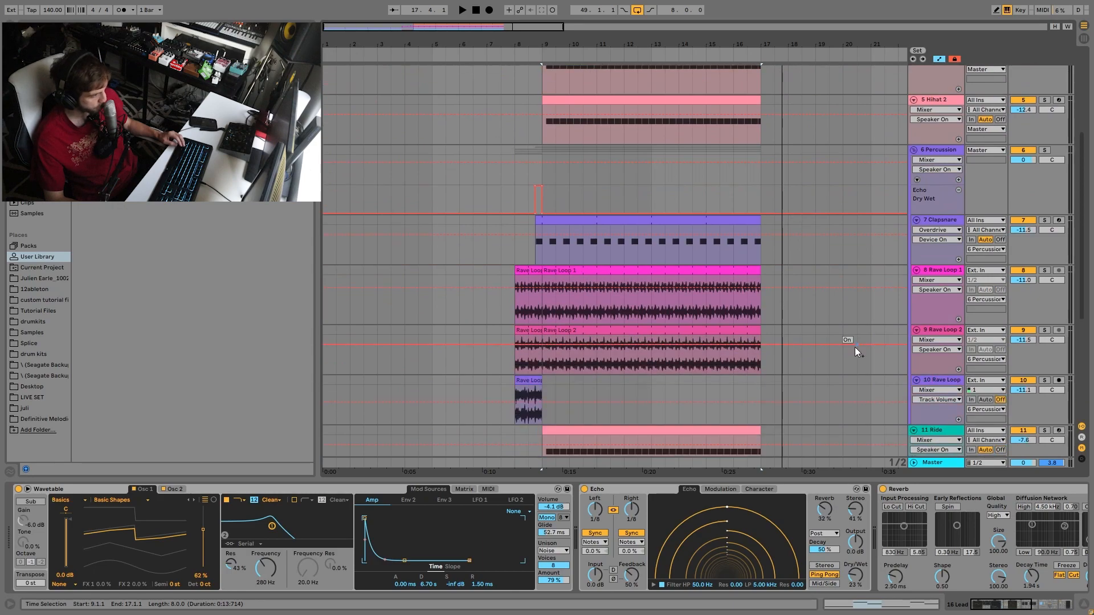
{"action": "scroll", "coordinate": [887, 272], "scroll_direction": "down", "scroll_amount": 2}
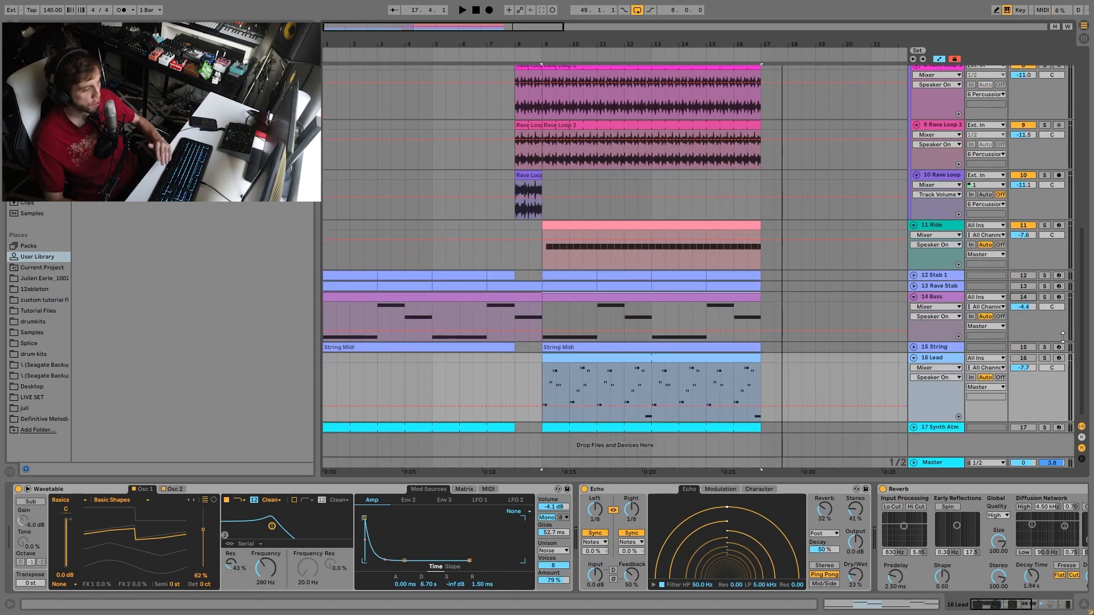
{"action": "left_click", "coordinate": [1022, 300]}
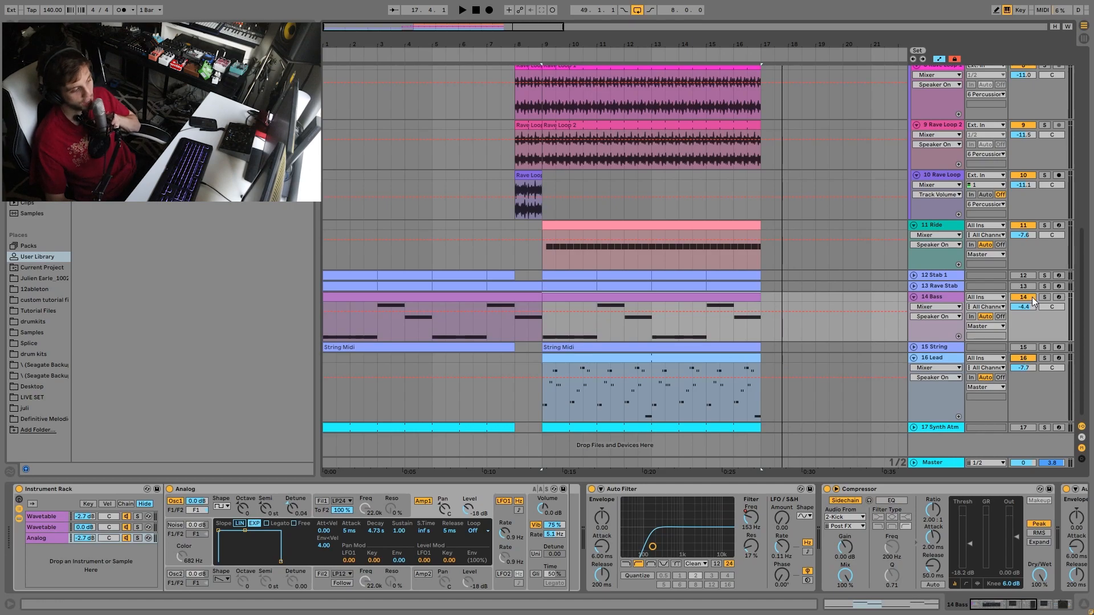
{"action": "key", "text": "space"}
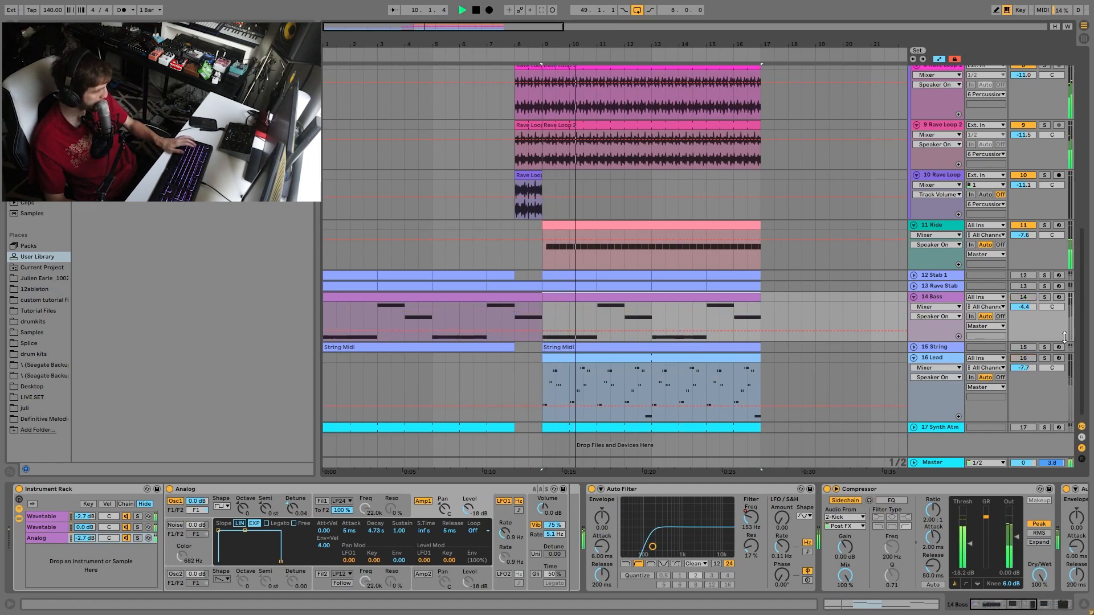
- Solo the Bass and Lead tracks to hear them without the drums, and clear the solos after playback
{"action": "left_click", "coordinate": [1045, 297]}
{"action": "key", "text": "space"}
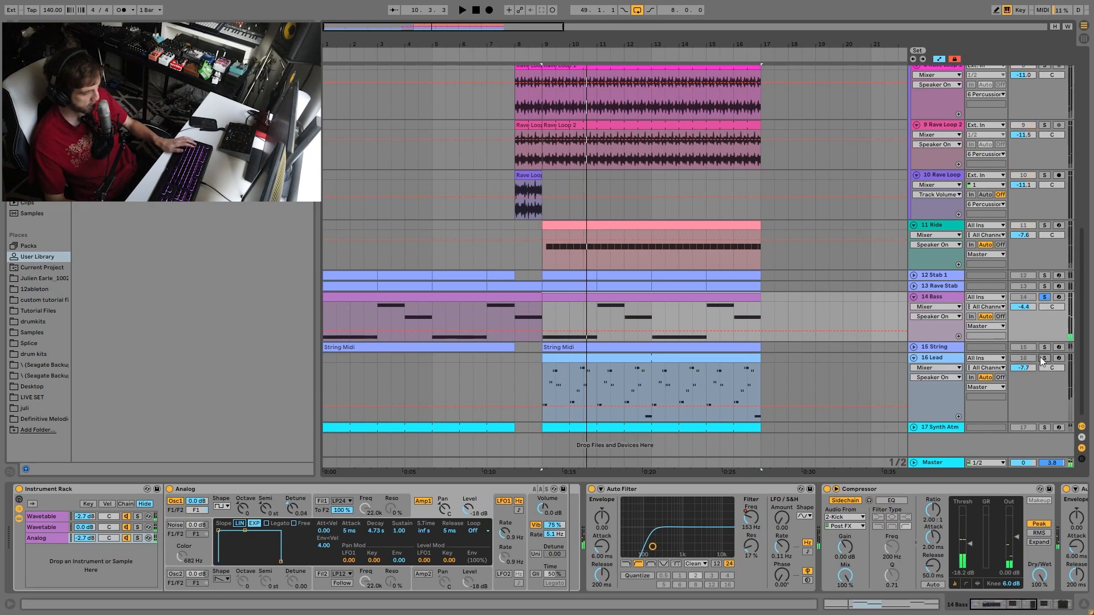
{"action": "key", "text": "space"}
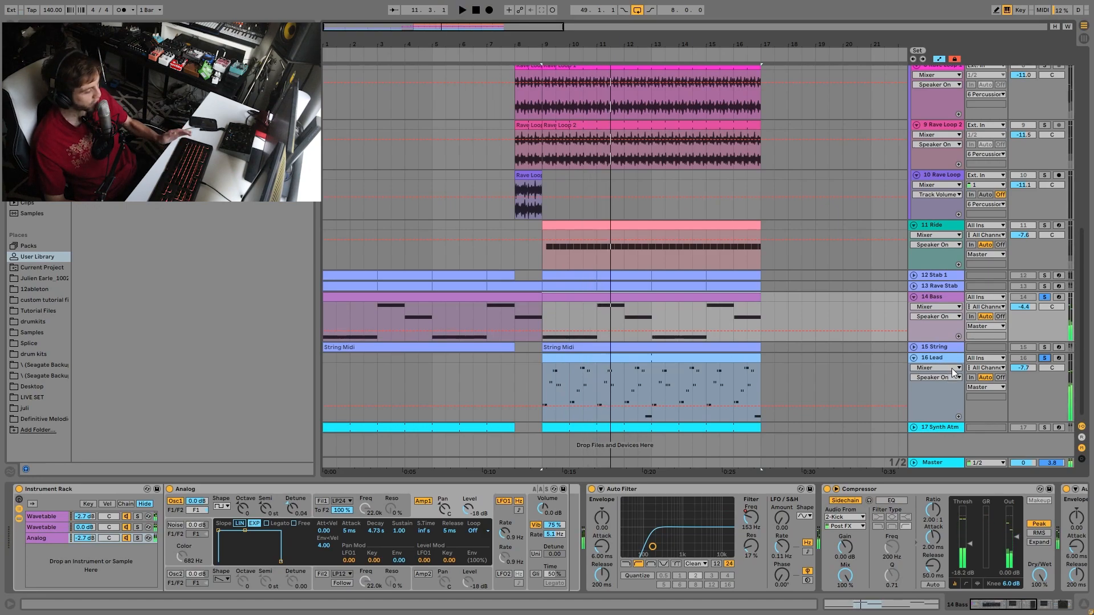
{"action": "left_click", "coordinate": [1045, 357]}
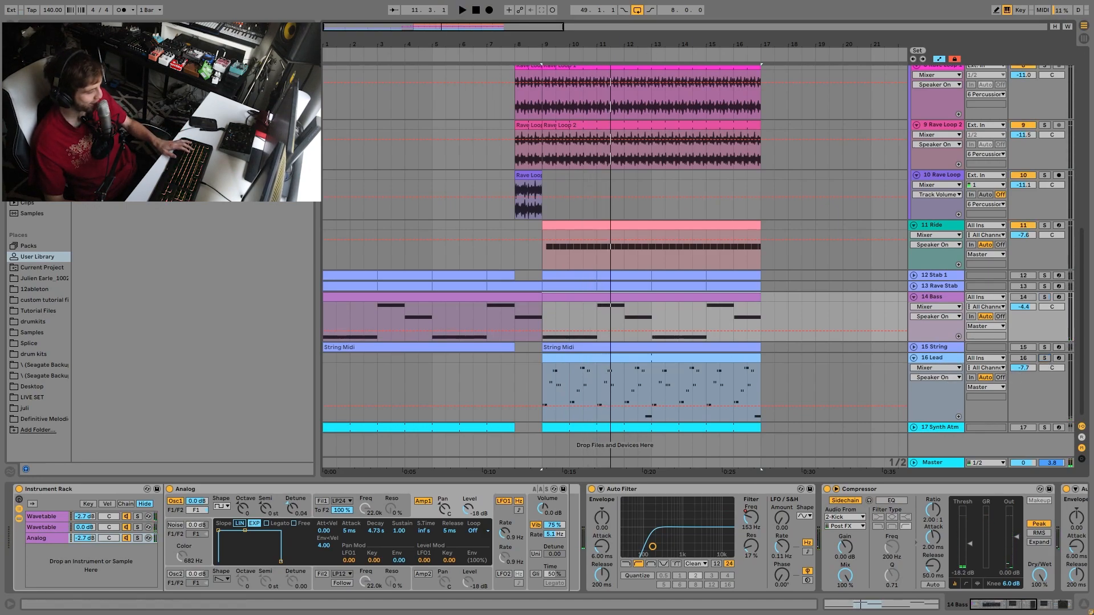
- Look over the percussion and Ride tracks and briefly replay the drums from bar 9 without Bass and Lead
{"action": "scroll", "coordinate": [910, 246], "scroll_direction": "up", "scroll_amount": 5}
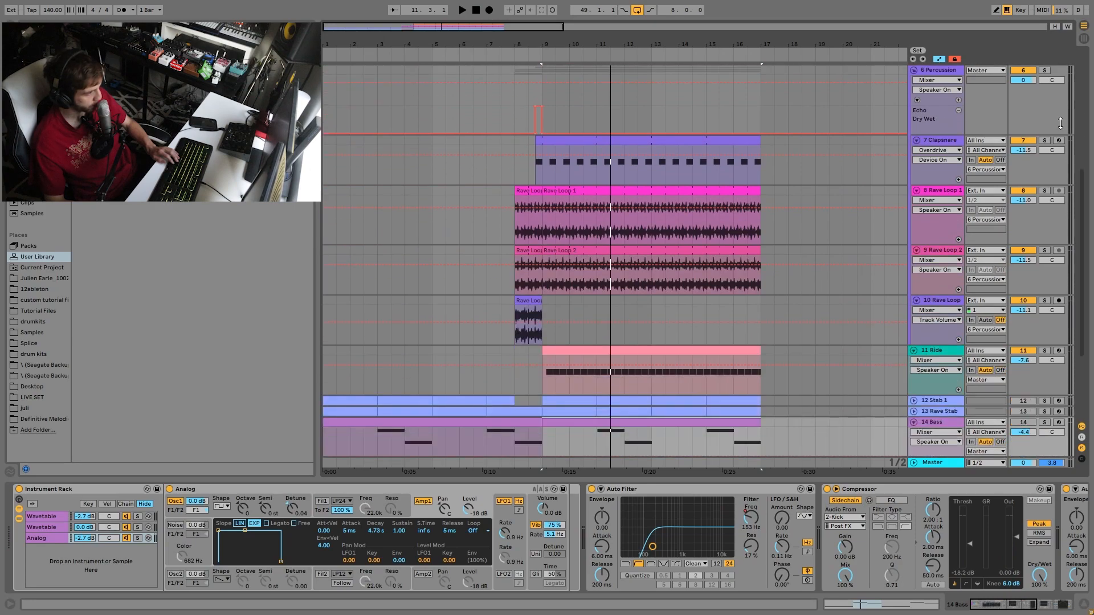
{"action": "scroll", "coordinate": [1028, 144], "scroll_direction": "down", "scroll_amount": 2}
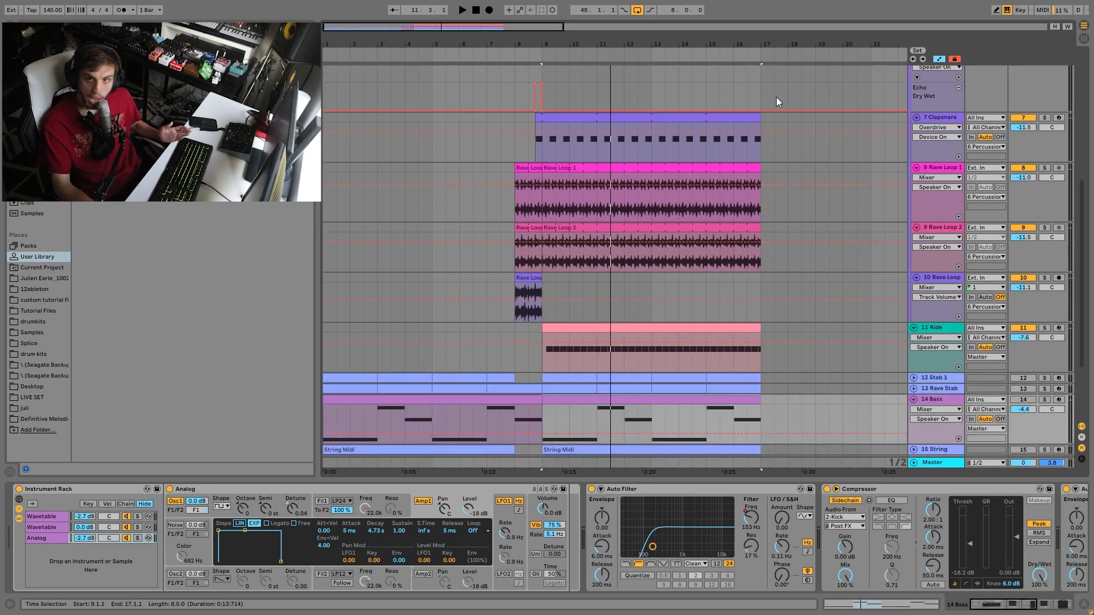
{"action": "scroll", "coordinate": [946, 313], "scroll_direction": "down", "scroll_amount": 6}
{"action": "key", "text": "space"}
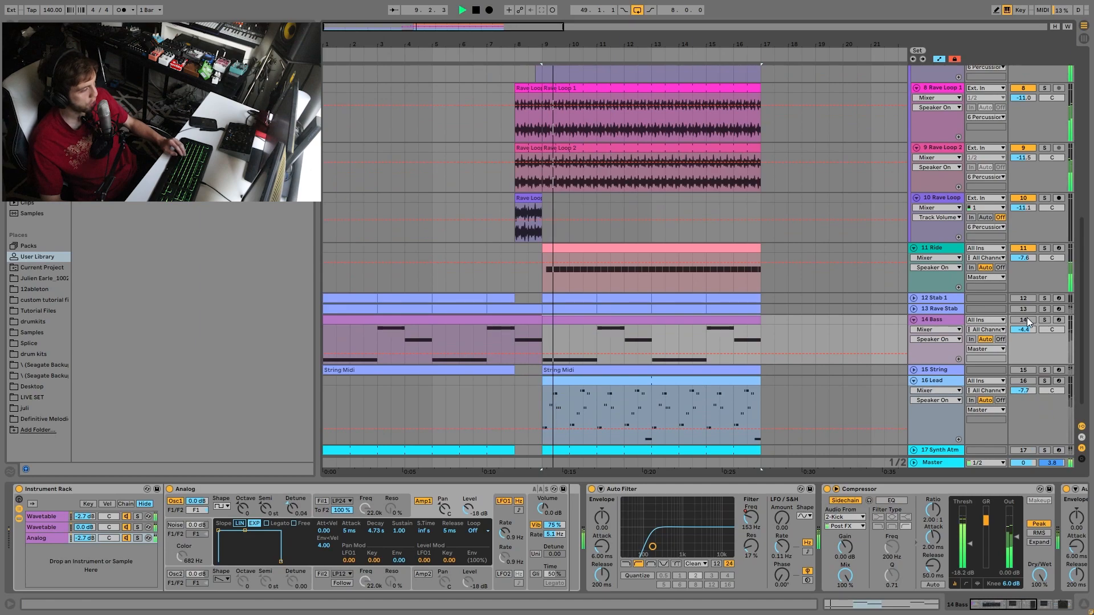
{"action": "scroll", "coordinate": [1034, 347], "scroll_direction": "down", "scroll_amount": 2}
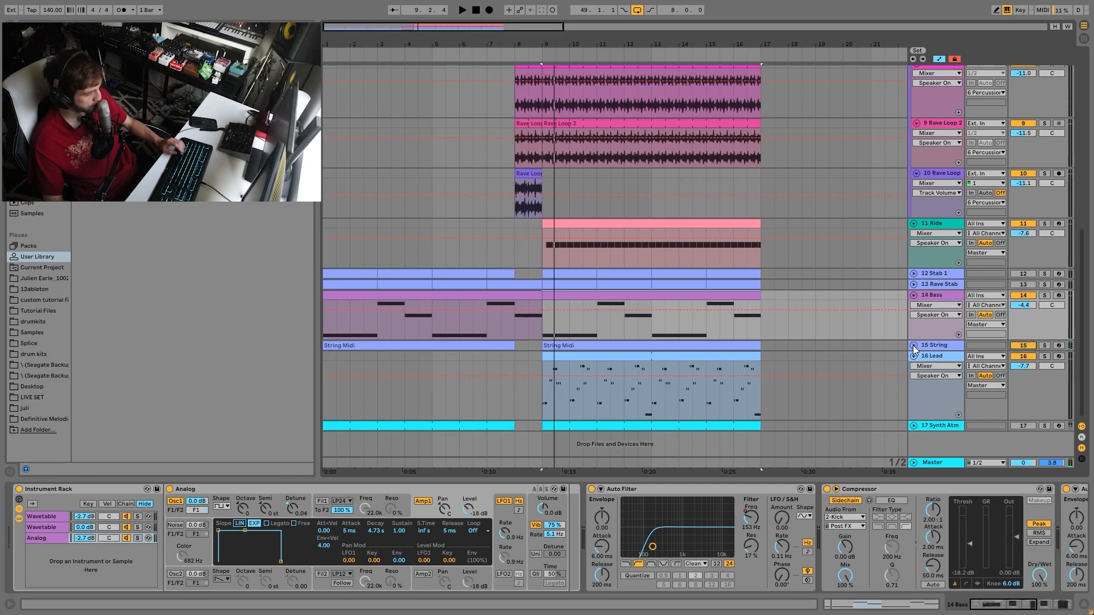
- Unfold the 15 String track, show its devices, and play it soloed together with the Bass from bar 9
{"action": "left_click", "coordinate": [913, 346]}
{"action": "left_click", "coordinate": [932, 348]}
{"action": "left_click", "coordinate": [1044, 346]}
{"action": "left_click", "coordinate": [1045, 302]}
{"action": "left_click", "coordinate": [1045, 296]}
{"action": "scroll", "coordinate": [1032, 316], "scroll_direction": "down", "scroll_amount": 2}
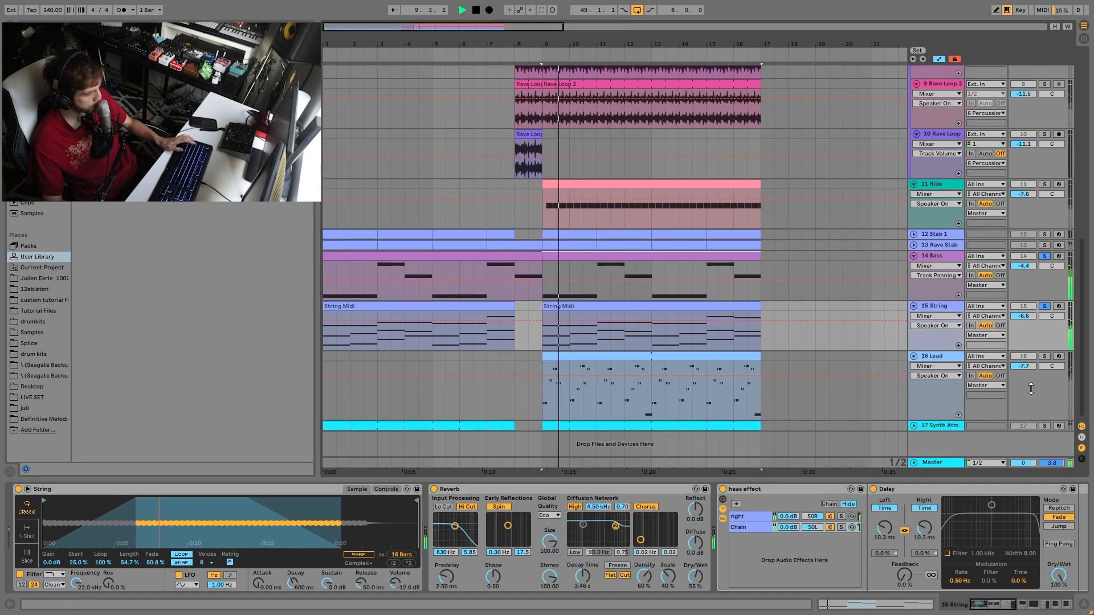
- Unfold the 17 Synth Atmos track and solo it during playback
{"action": "left_click", "coordinate": [913, 426]}
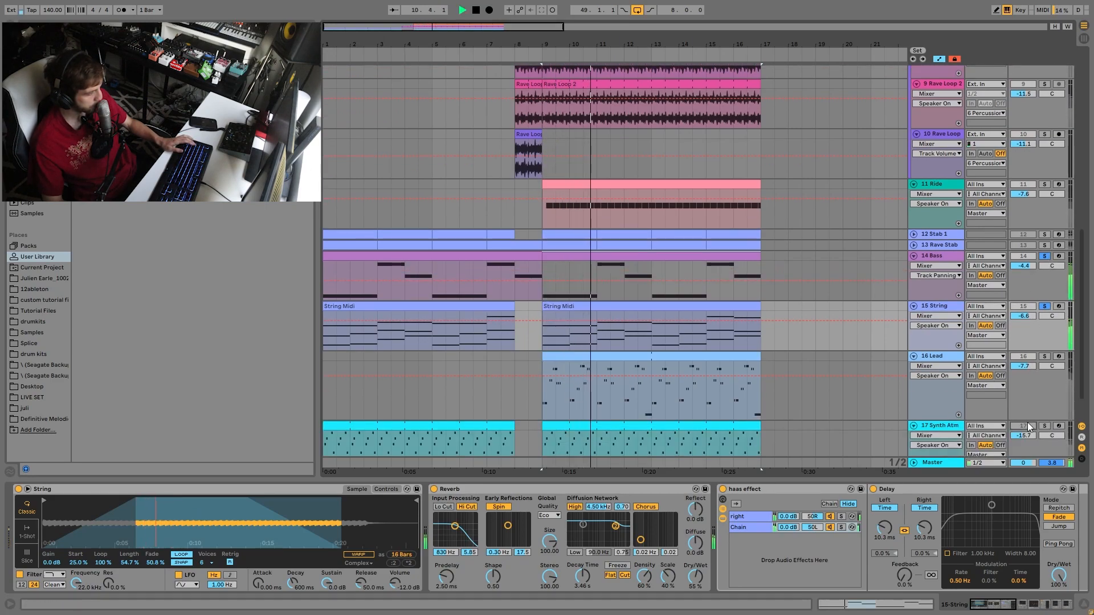
{"action": "scroll", "coordinate": [1037, 428], "scroll_direction": "down", "scroll_amount": 2}
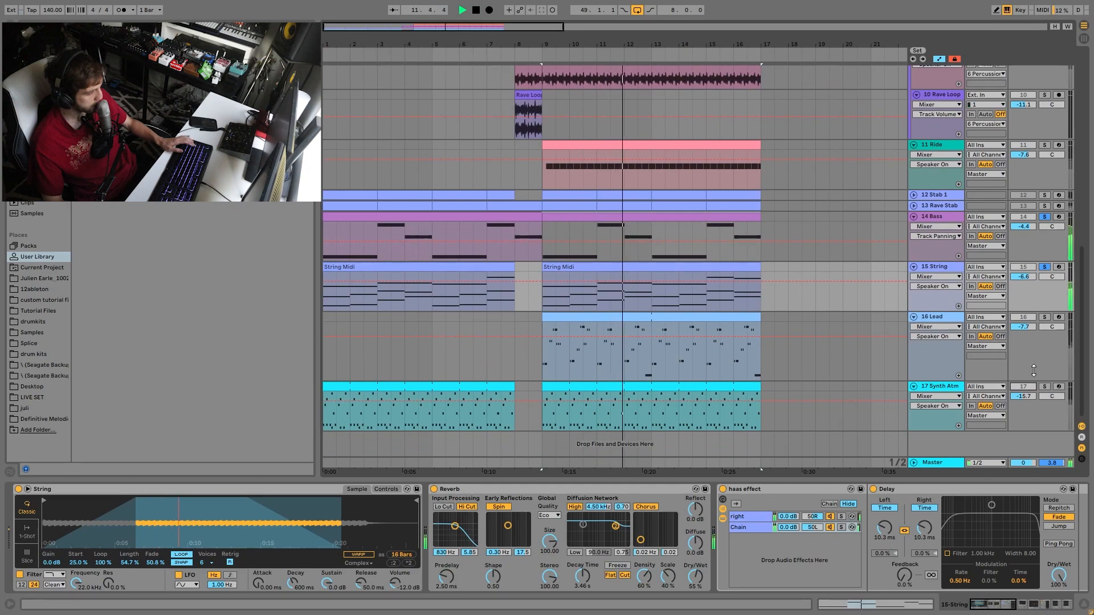
{"action": "left_click", "coordinate": [1046, 389]}
- Open the MIDI notes of the Synth Atmos clip starting at bar 9 and return to the track's device chain
{"action": "left_click", "coordinate": [683, 386]}
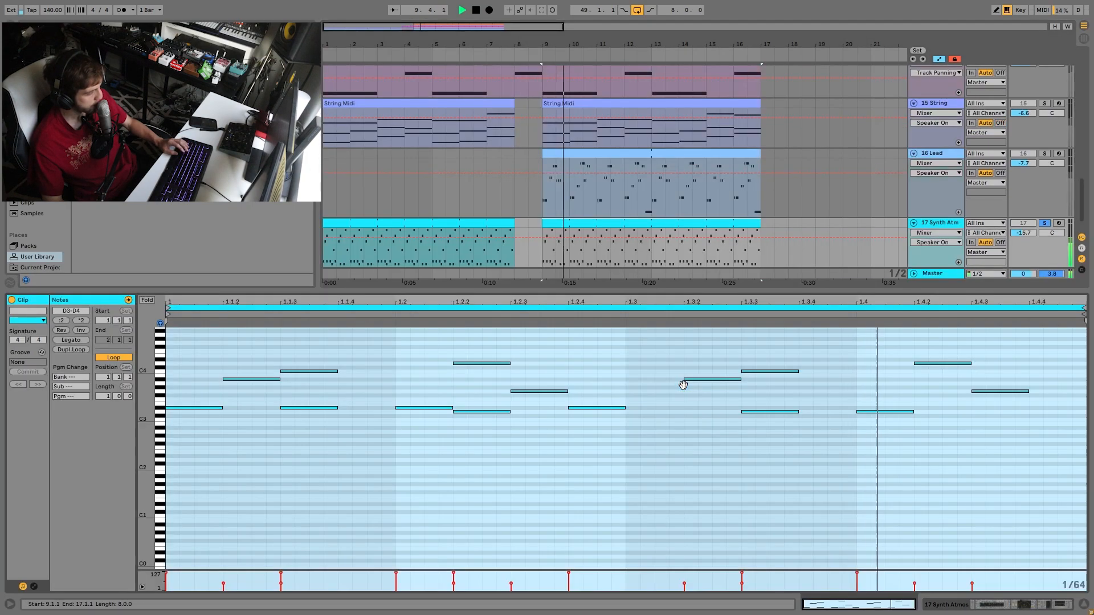
{"action": "double_click", "coordinate": [684, 385]}
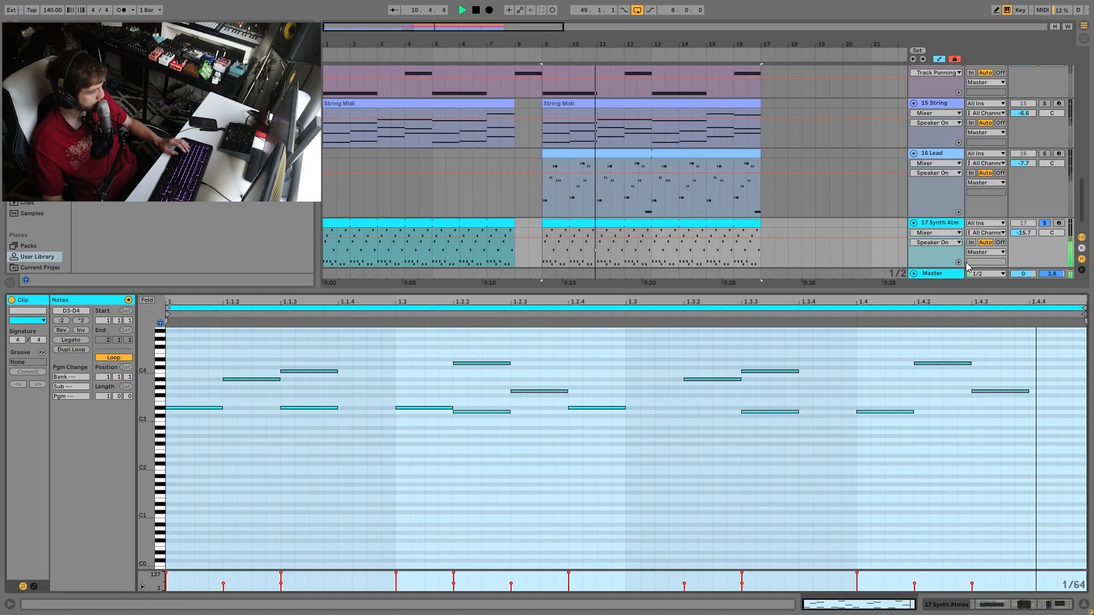
{"action": "key", "text": "shift+Tab"}
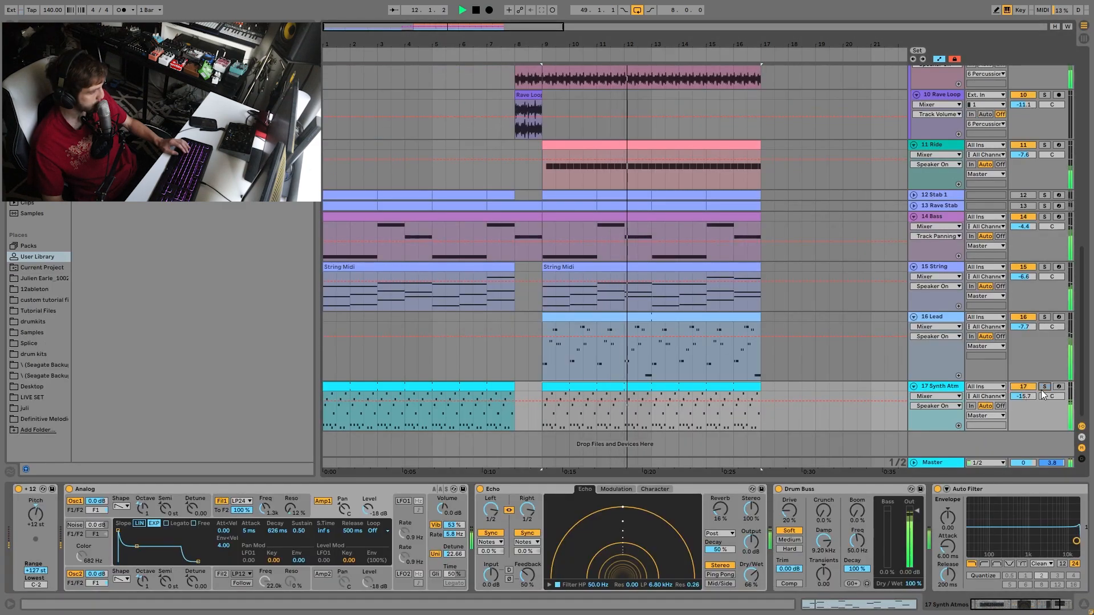
- Unsolo the Synth Atmos track, play 12 Stab 1 and 13 Rave Stab soloed together from bar 9, and clear the solo
{"action": "left_click", "coordinate": [1042, 388]}
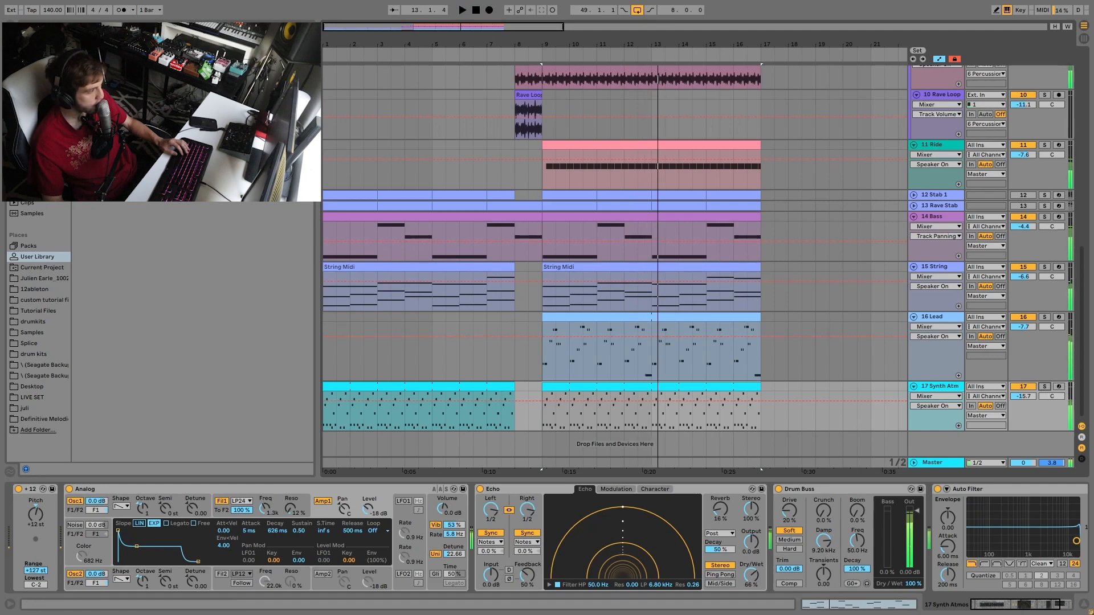
{"action": "left_click", "coordinate": [1044, 206]}
{"action": "left_click", "coordinate": [1044, 195], "text": "ctrl"}
{"action": "key", "text": "space"}
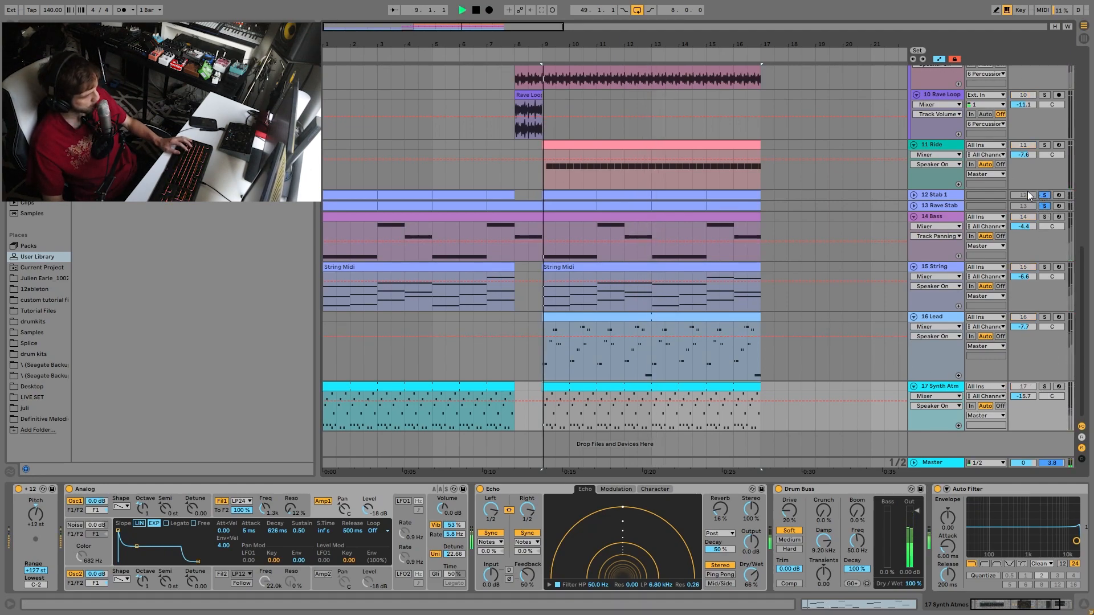
{"action": "left_click", "coordinate": [1042, 206]}
- Show the Rave Stab track's devices and unfold both 13 Rave Stab and 12 Stab 1
{"action": "left_click", "coordinate": [946, 206]}
{"action": "left_click", "coordinate": [914, 205]}
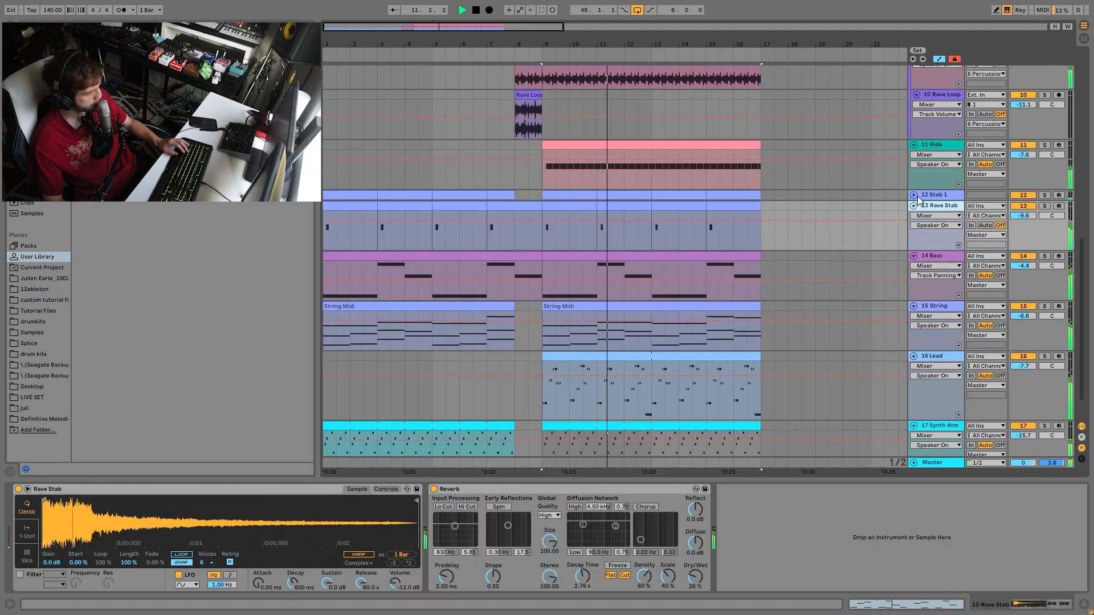
{"action": "left_click", "coordinate": [913, 195]}
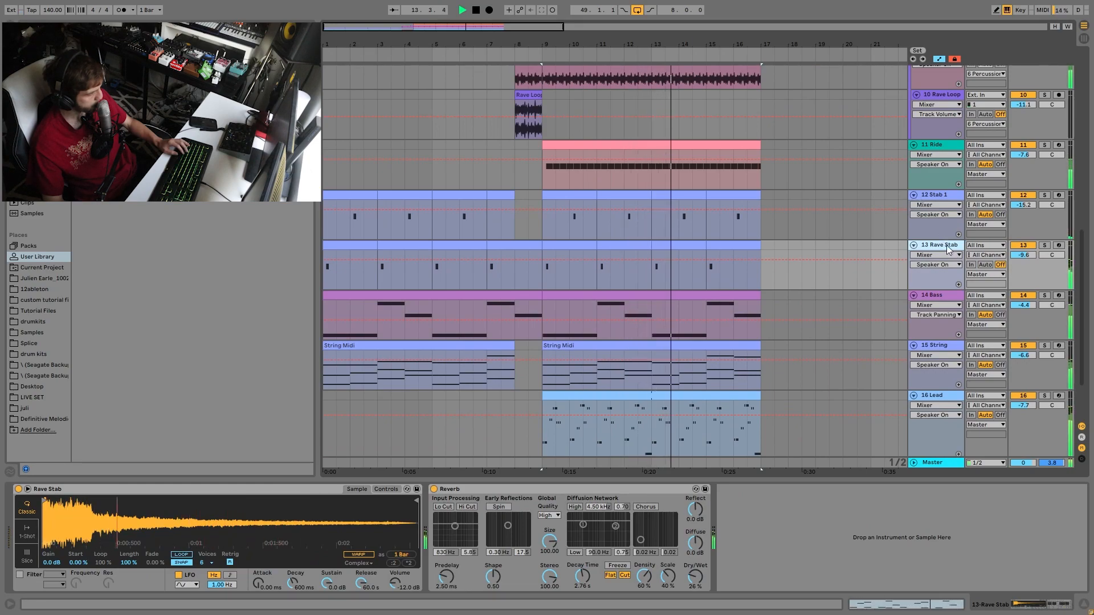
- Select the first Rave Stab clip at bar 1 and briefly play the arrangement from there
{"action": "key", "text": "space"}
{"action": "left_click", "coordinate": [369, 241]}
{"action": "key", "text": "space"}
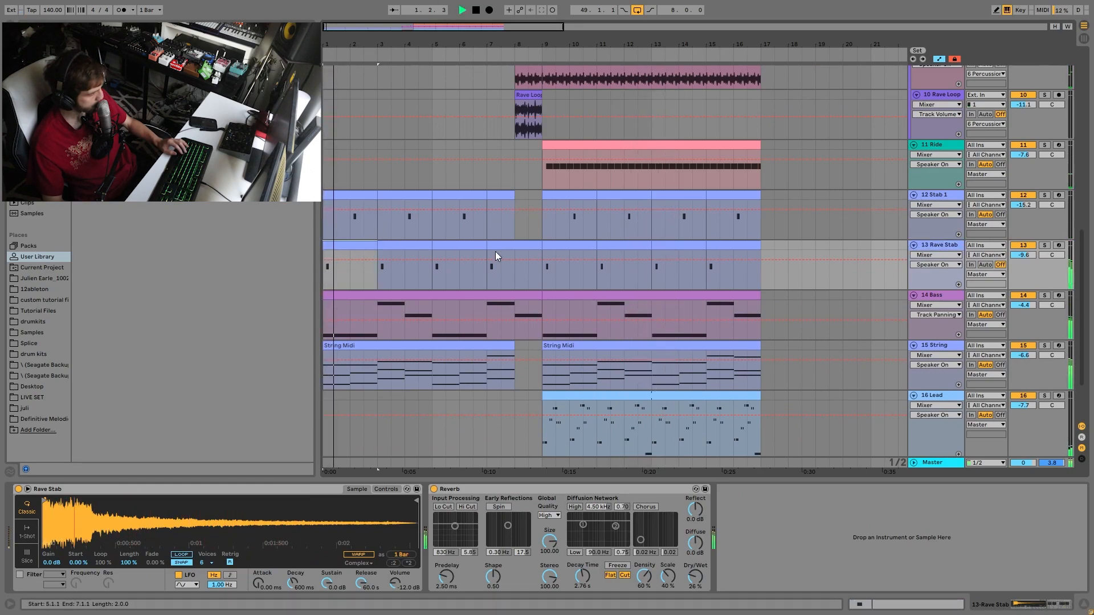
{"action": "key", "text": "space"}
- Show the Stab 1 track's devices and select the tracks from 12 Stab 1 through 17 Synth Atmos
{"action": "scroll", "coordinate": [424, 365], "scroll_direction": "down", "scroll_amount": 3}
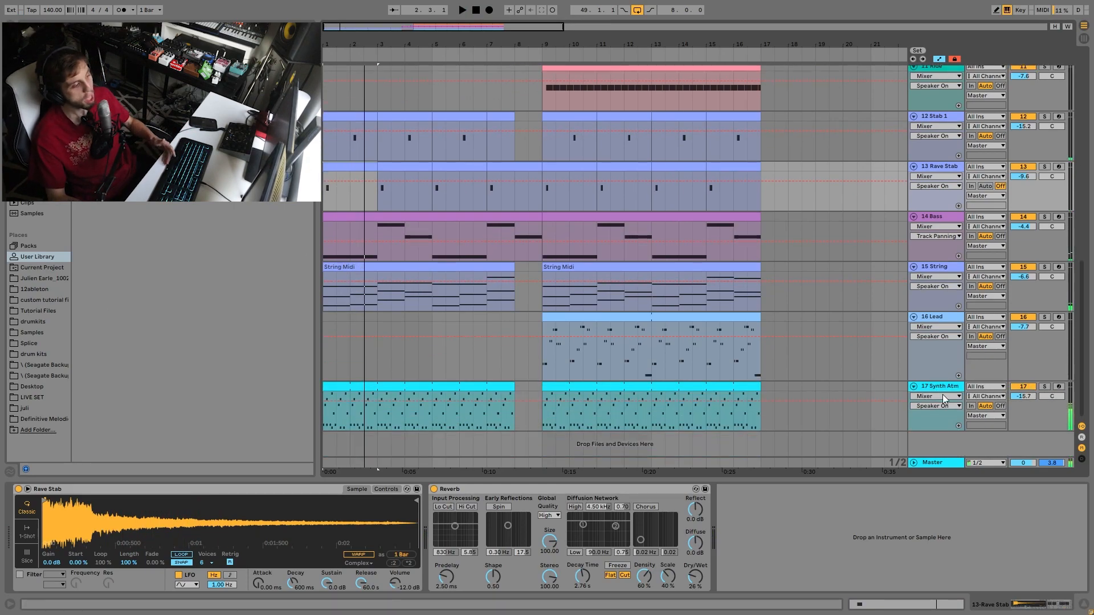
{"action": "left_click", "coordinate": [936, 122]}
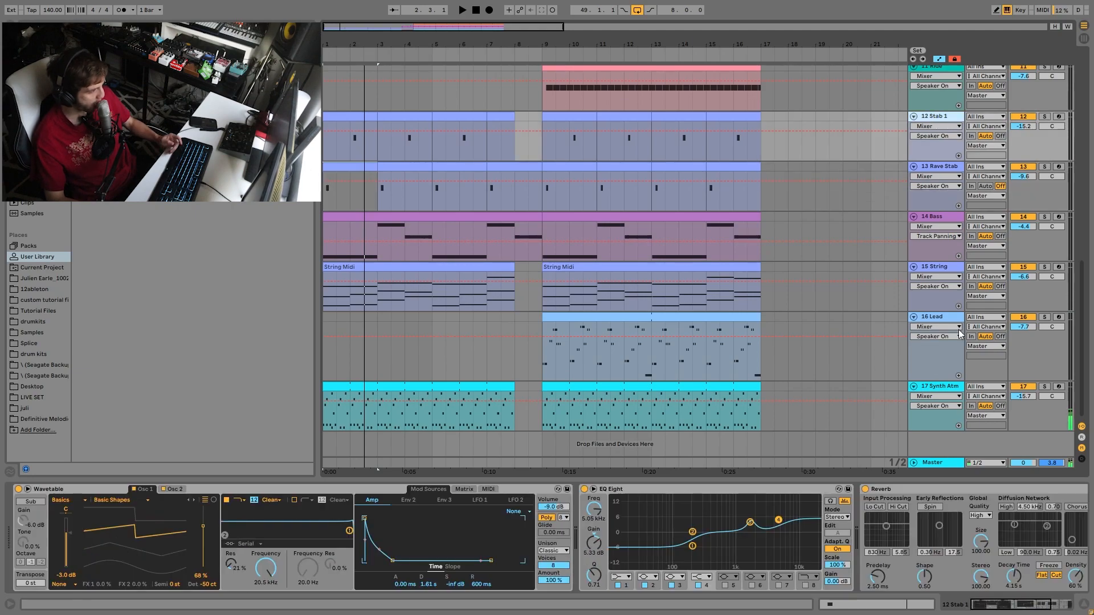
{"action": "left_click", "coordinate": [934, 397]}
- Look over the drum, percussion and synth tracks, then select all tracks and fold them
{"action": "scroll", "coordinate": [826, 210], "scroll_direction": "up", "scroll_amount": 10}
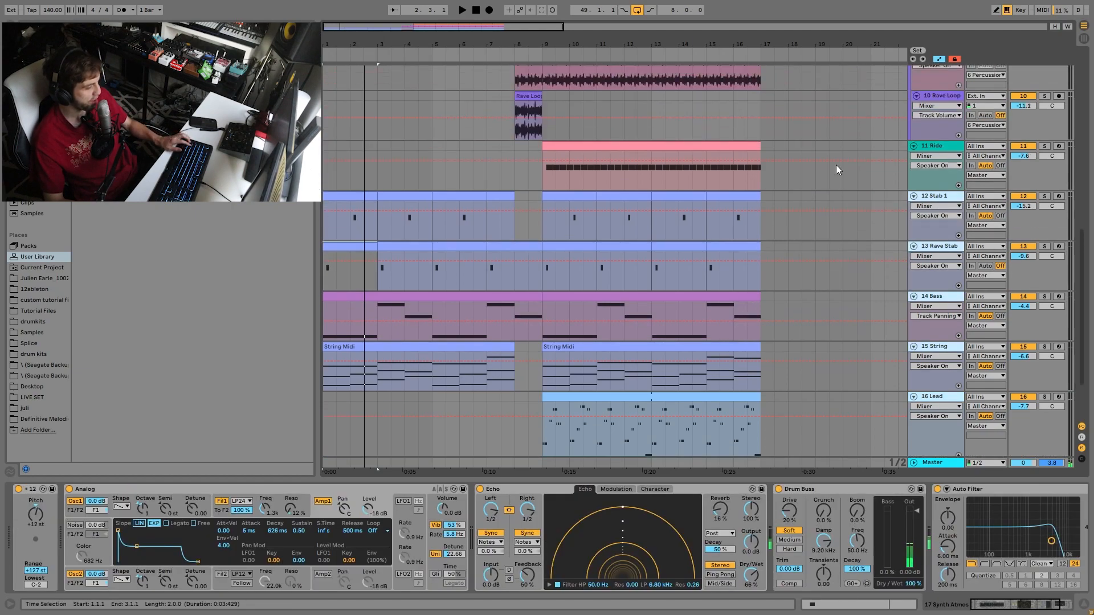
{"action": "scroll", "coordinate": [846, 250], "scroll_direction": "up", "scroll_amount": 4}
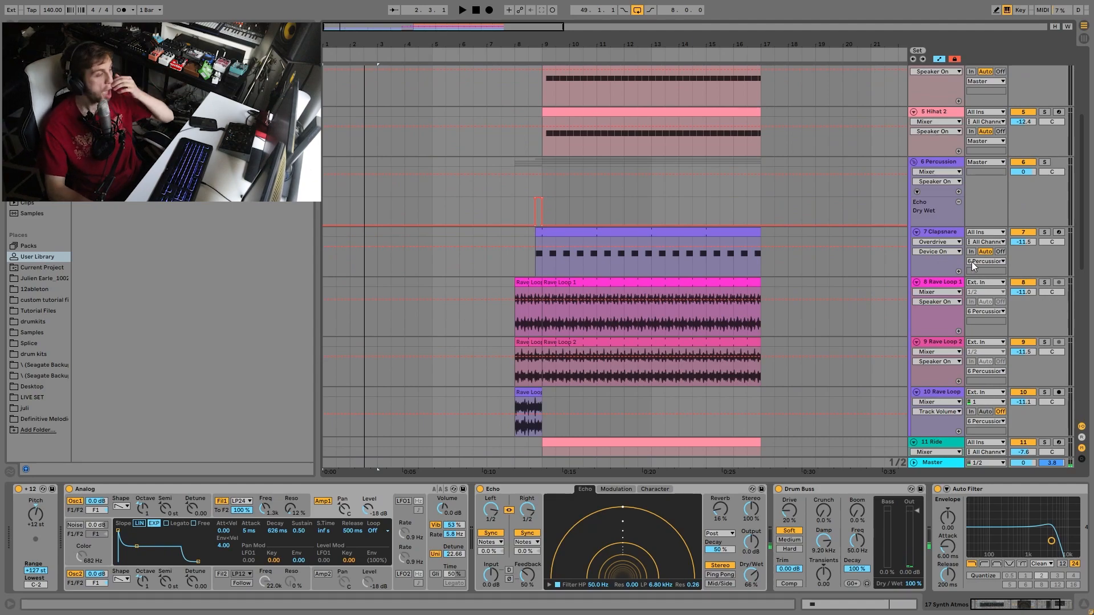
{"action": "scroll", "coordinate": [972, 262], "scroll_direction": "down", "scroll_amount": 7}
{"action": "scroll", "coordinate": [874, 327], "scroll_direction": "down", "scroll_amount": 8}
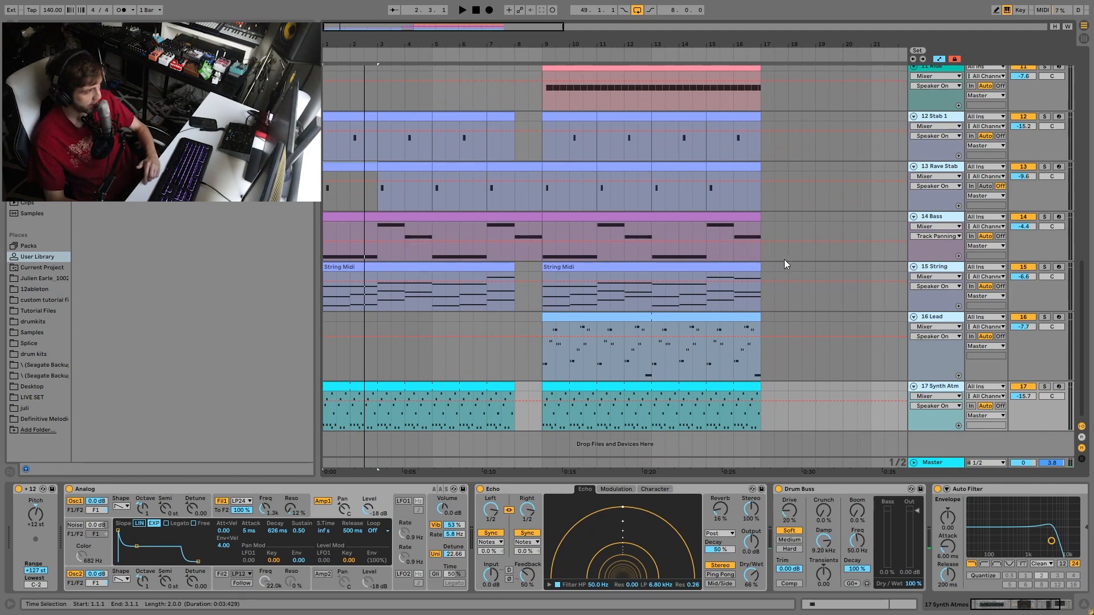
{"action": "scroll", "coordinate": [835, 262], "scroll_direction": "up", "scroll_amount": 8}
{"action": "scroll", "coordinate": [836, 254], "scroll_direction": "up", "scroll_amount": 13}
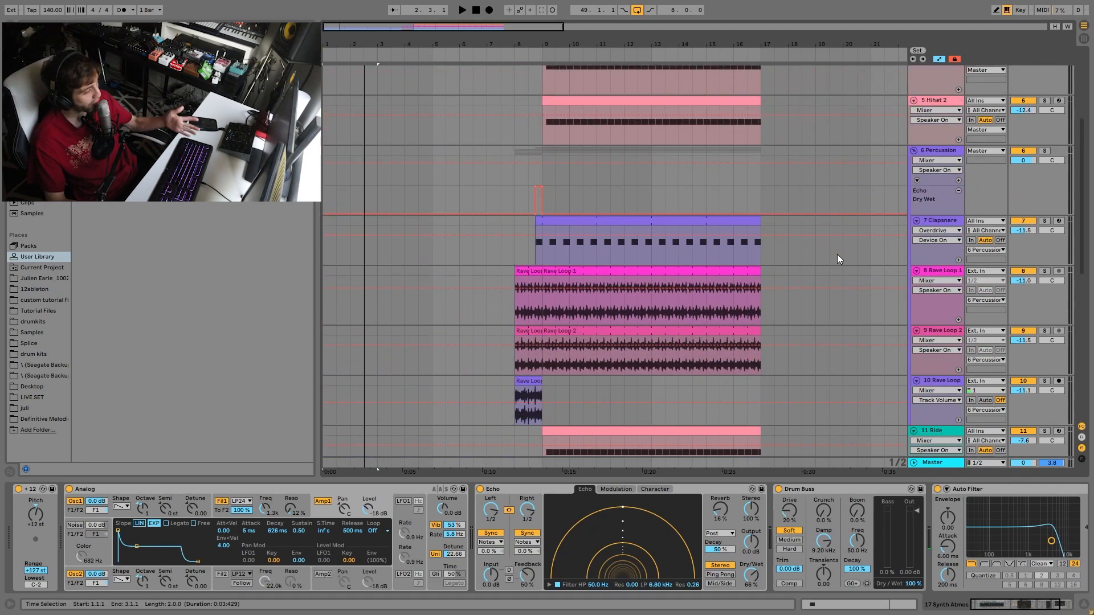
{"action": "left_click", "coordinate": [942, 68]}
{"action": "key", "text": "ctrl+a"}
{"action": "key", "text": "u"}
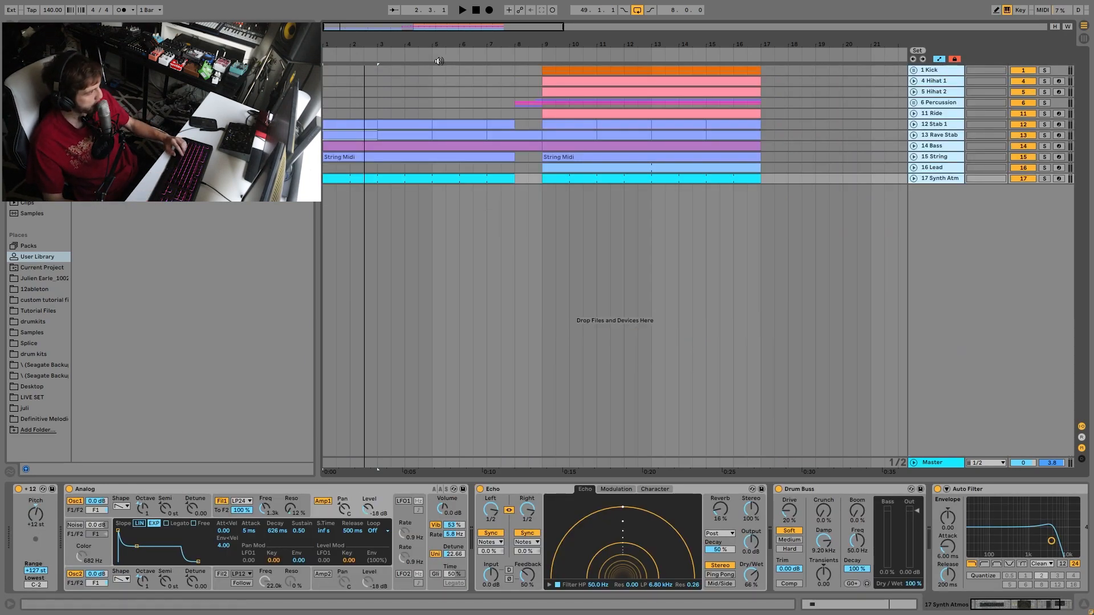
- Play the intro from bar 5, then replay the transition into the bar 9 section from bar 8
{"action": "left_click", "coordinate": [433, 78]}
{"action": "key", "text": "space"}
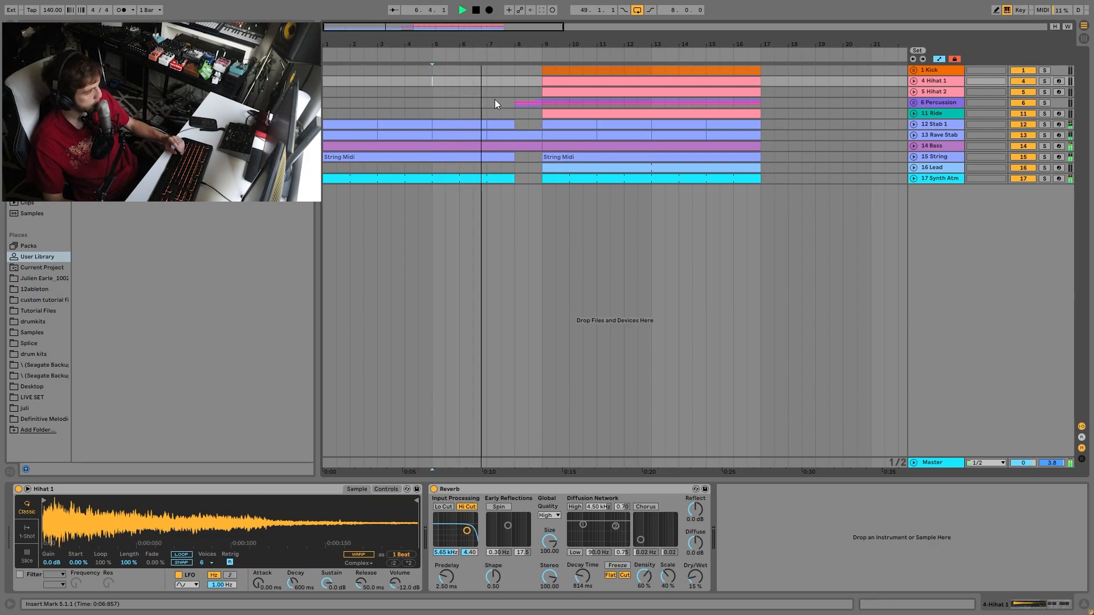
{"action": "left_click", "coordinate": [513, 104]}
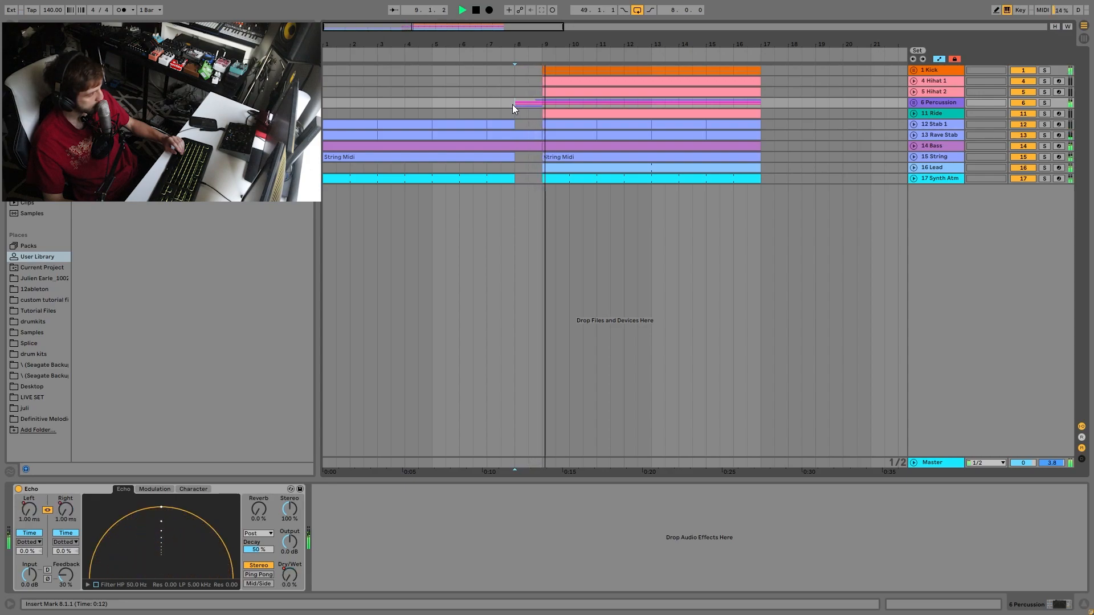
{"action": "key", "text": "space"}
{"action": "key", "text": "space"}
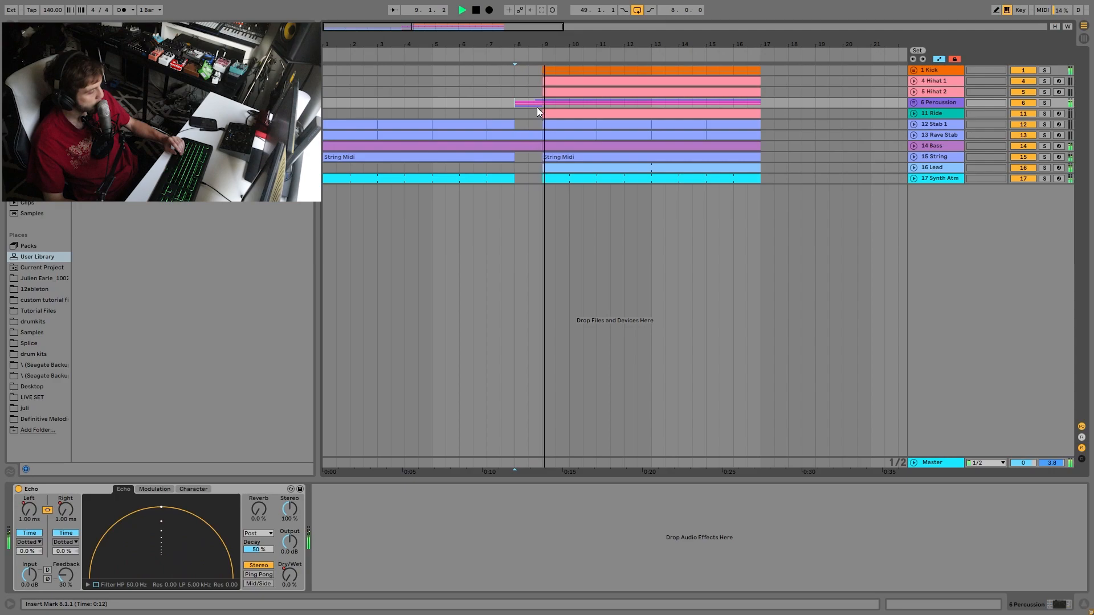
{"action": "key", "text": "space"}
{"action": "key", "text": "space"}
{"action": "key", "text": "space"}
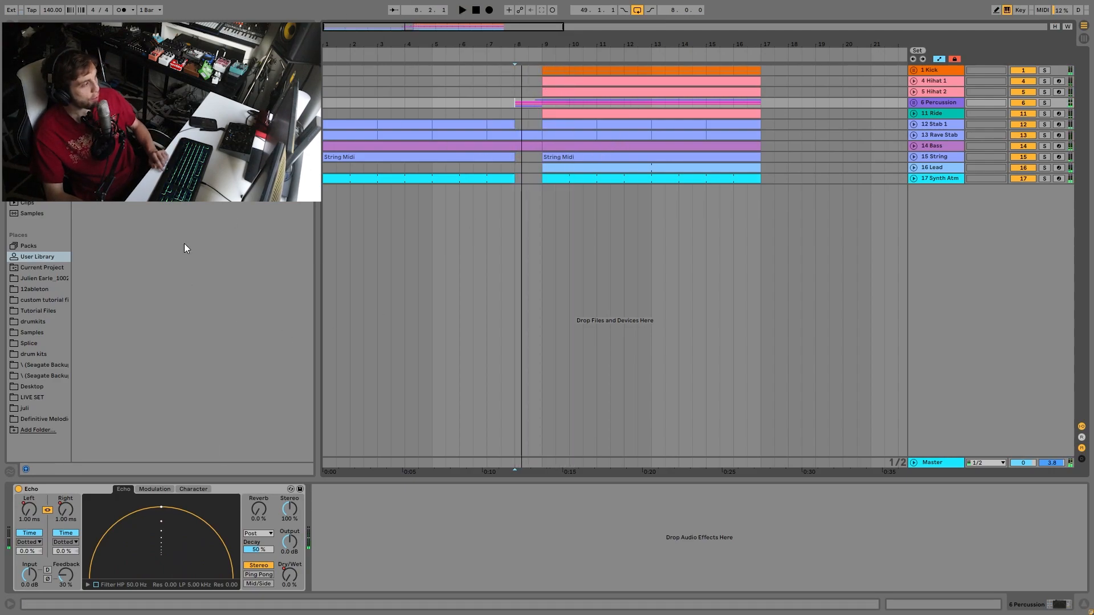
- Unfold the 14 Bass track and display the frequency automation of its second Auto Filter, then of its first
{"action": "left_click_drag", "start_coordinate": [426, 107], "coordinate": [472, 90]}
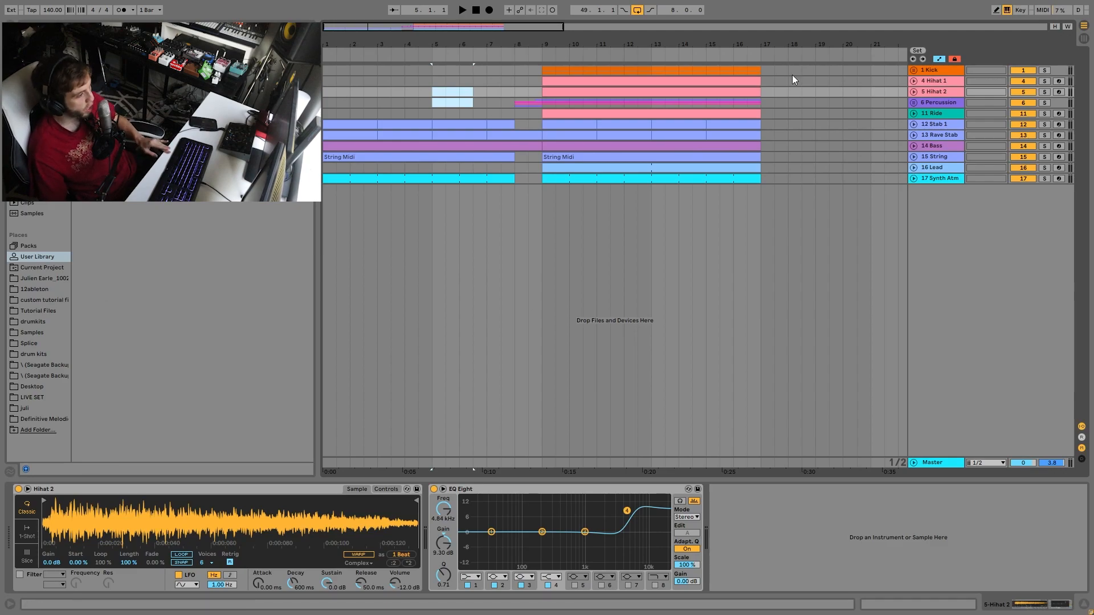
{"action": "left_click", "coordinate": [933, 147]}
{"action": "left_click", "coordinate": [913, 146]}
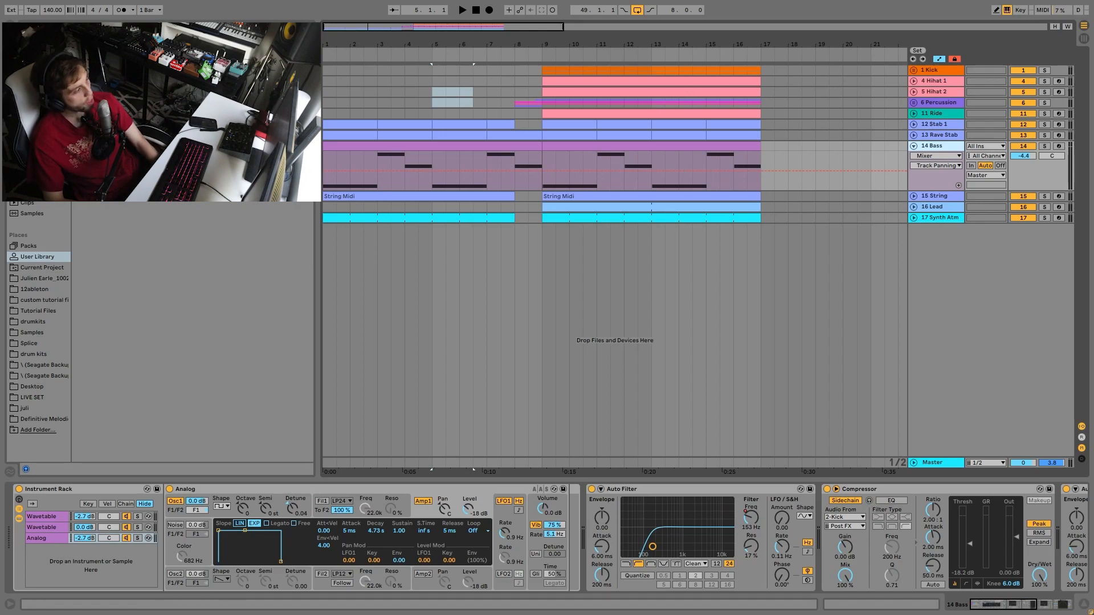
{"action": "left_click", "coordinate": [937, 155]}
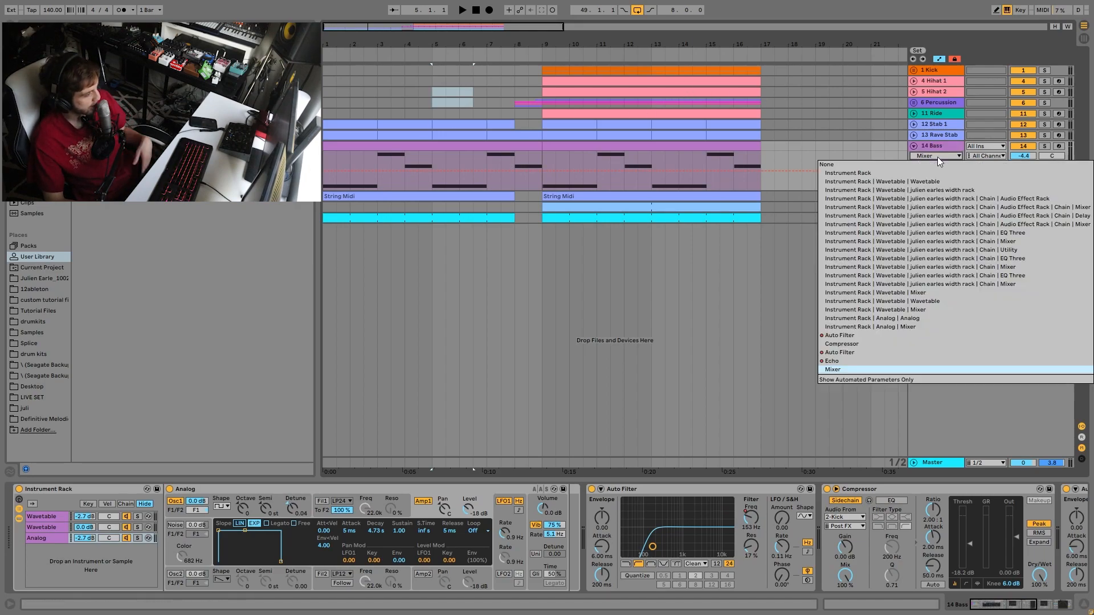
{"action": "left_click", "coordinate": [846, 354]}
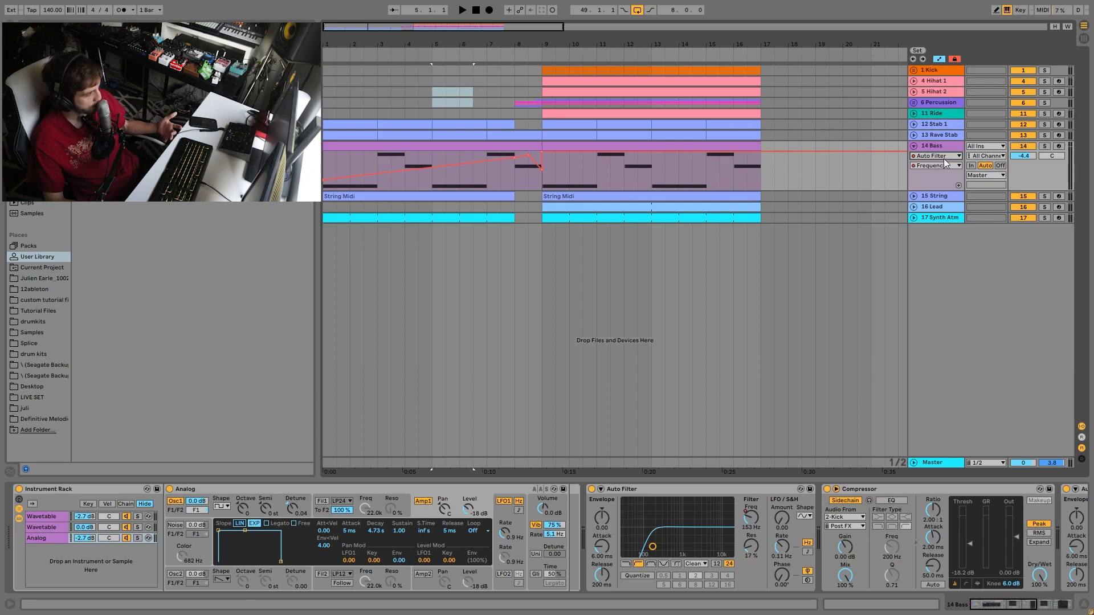
{"action": "left_click", "coordinate": [944, 158]}
{"action": "left_click", "coordinate": [847, 336]}
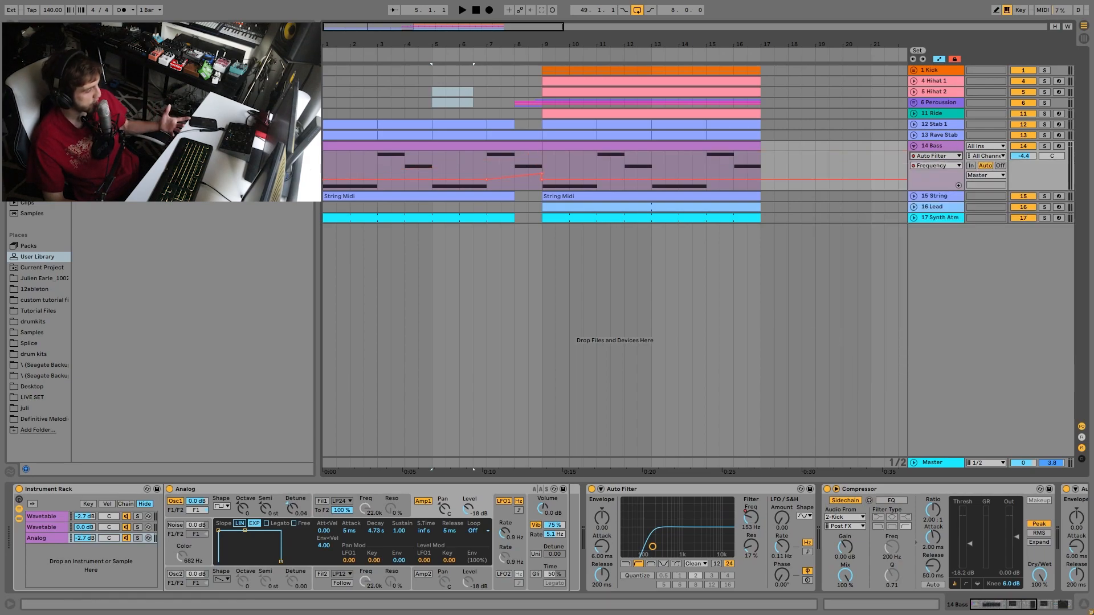
- Play the arrangement from bar 5 and solo the 14 Bass track during playback with its devices shown
{"action": "left_click", "coordinate": [429, 163]}
{"action": "key", "text": "space"}
{"action": "left_click", "coordinate": [939, 138]}
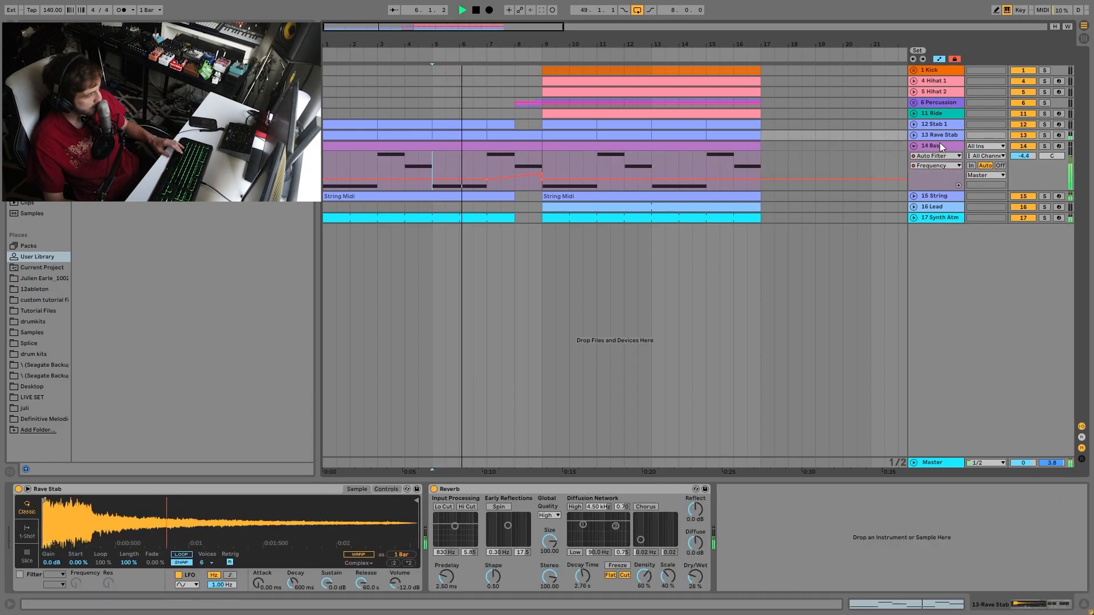
{"action": "left_click", "coordinate": [938, 144]}
{"action": "left_click", "coordinate": [1044, 146]}
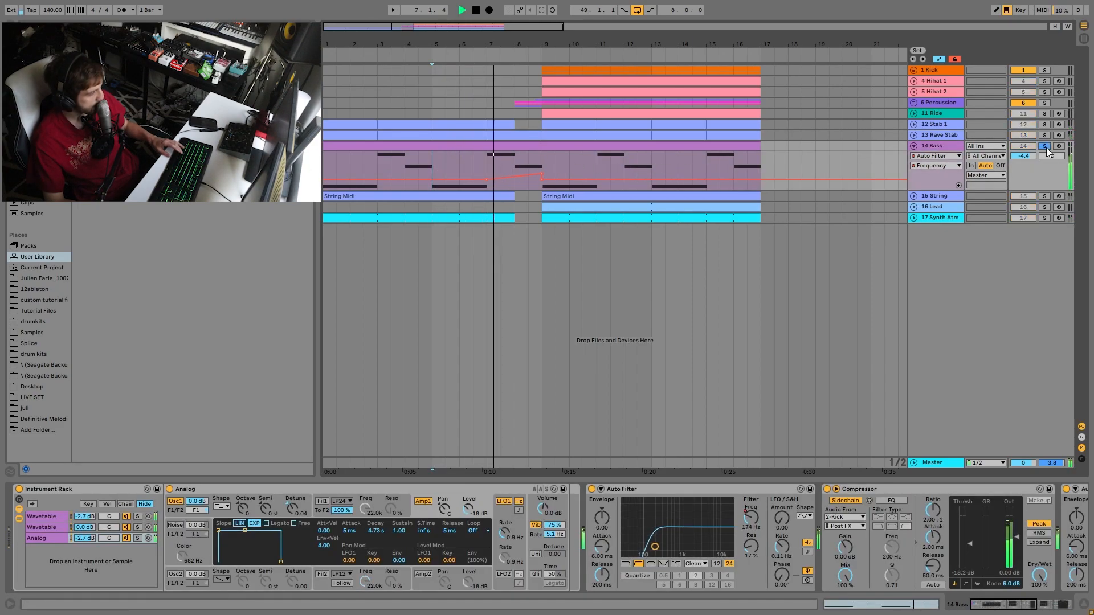
- Replay the soloed Bass from bar 5 with its second Auto Filter's frequency automation displayed, then unsolo it
{"action": "left_click", "coordinate": [1044, 608]}
{"action": "key", "text": "space"}
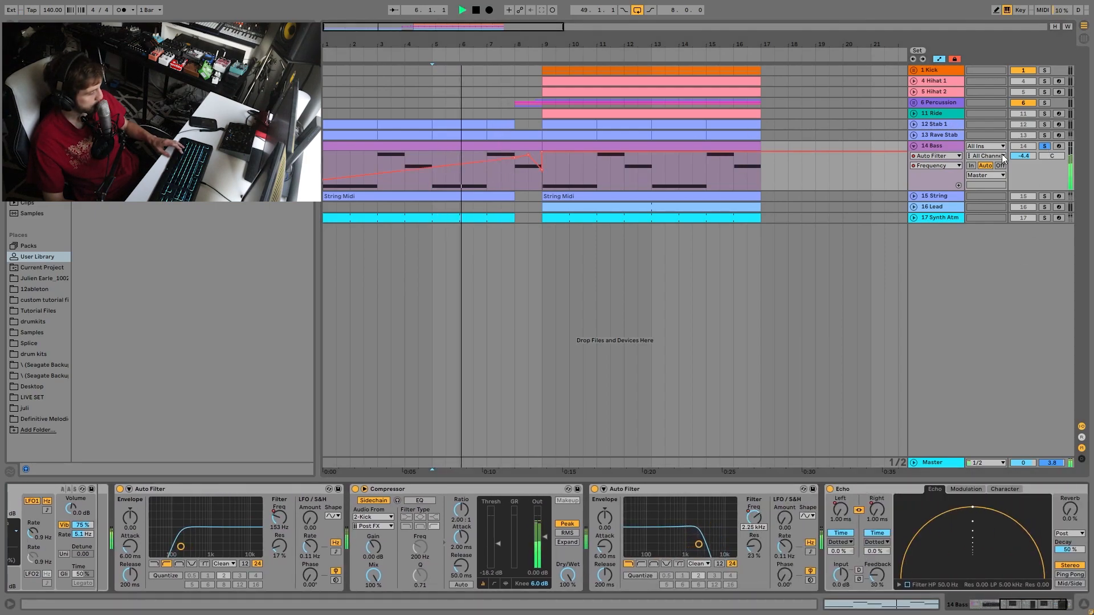
{"action": "left_click", "coordinate": [1045, 146]}
- Unfold 17 Synth Atmos, play it soloed from bar 1, and display its Auto Filter's frequency automation
{"action": "left_click", "coordinate": [1044, 218]}
{"action": "left_click", "coordinate": [942, 217]}
{"action": "left_click", "coordinate": [913, 217]}
{"action": "left_click", "coordinate": [450, 214]}
{"action": "key", "text": "space"}
{"action": "left_click", "coordinate": [1010, 545]}
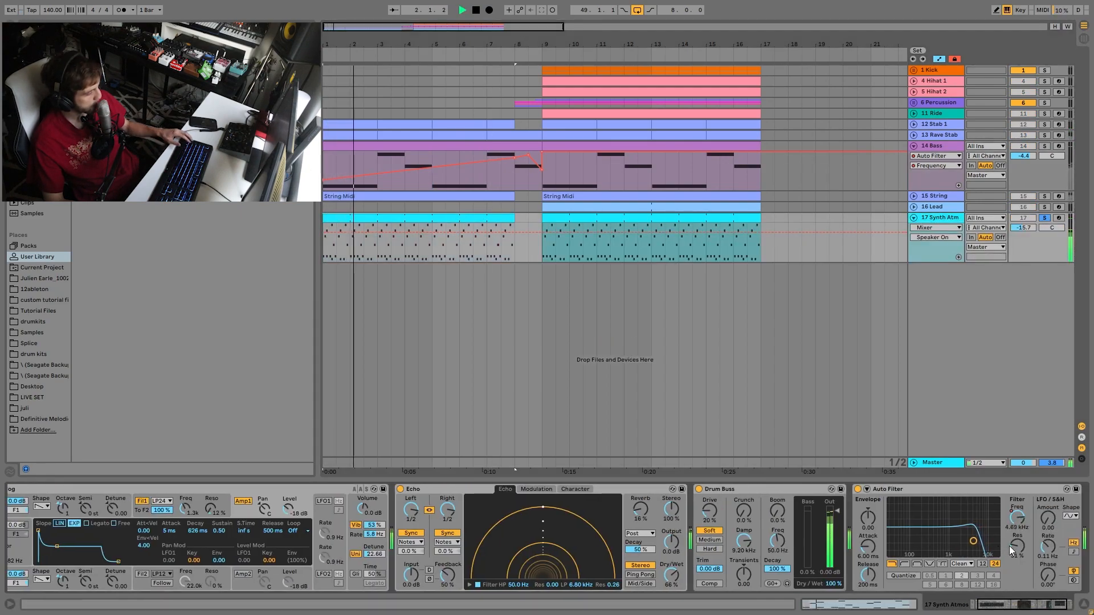
{"action": "scroll", "coordinate": [1009, 546], "scroll_direction": "right", "scroll_amount": 1}
{"action": "left_click", "coordinate": [983, 519]}
{"action": "key", "text": "space"}
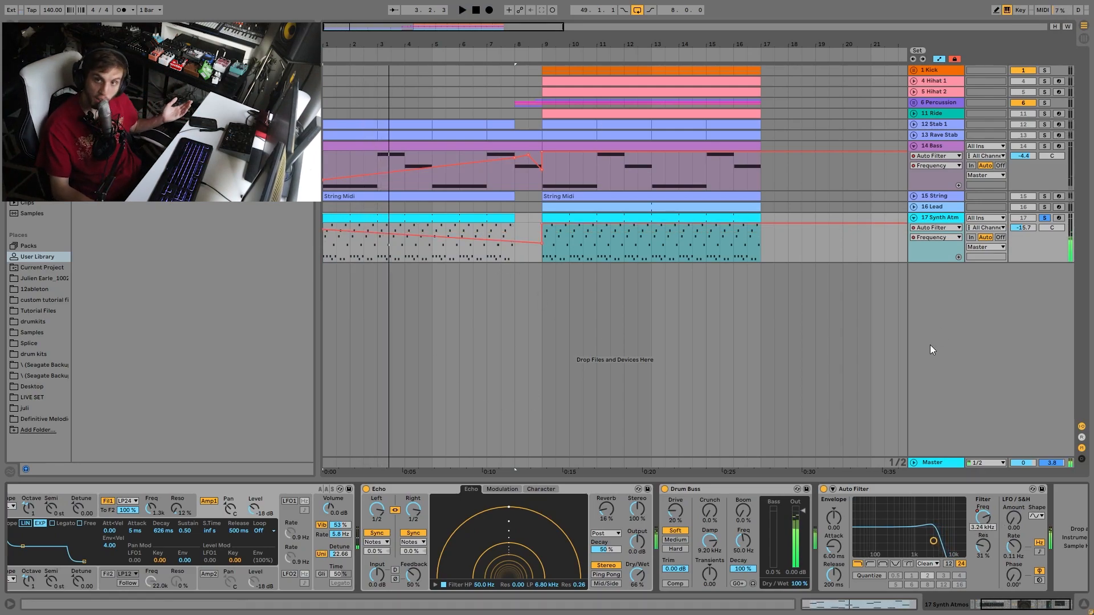
- Display the first Auto Filter's frequency automation on the Bass, play it soloed from bar 7, and clear the solo
{"action": "left_click", "coordinate": [486, 185]}
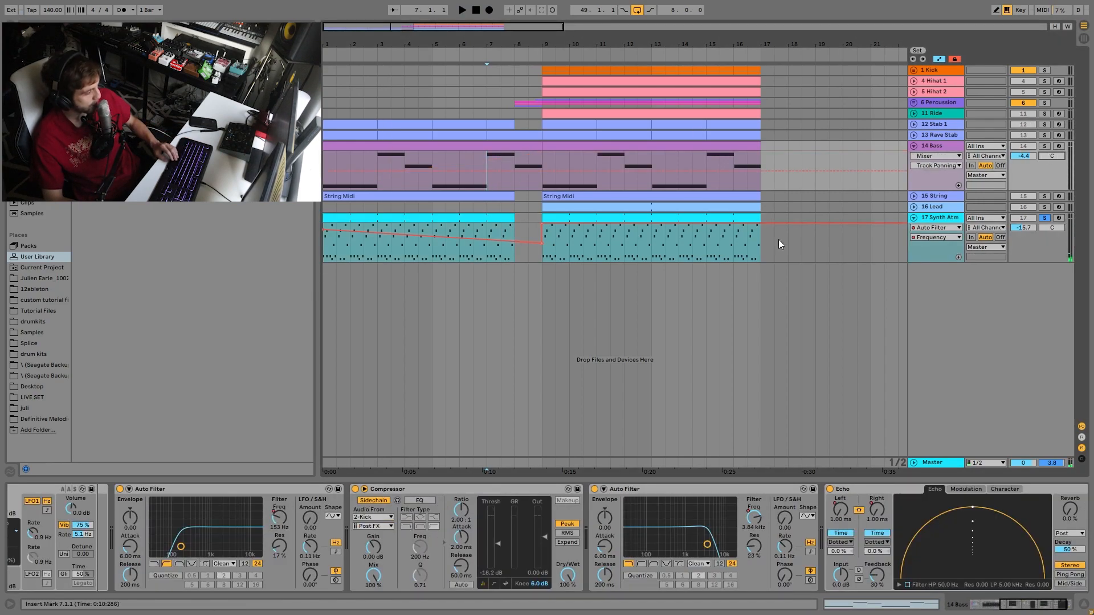
{"action": "left_click", "coordinate": [279, 520]}
{"action": "key", "text": "space"}
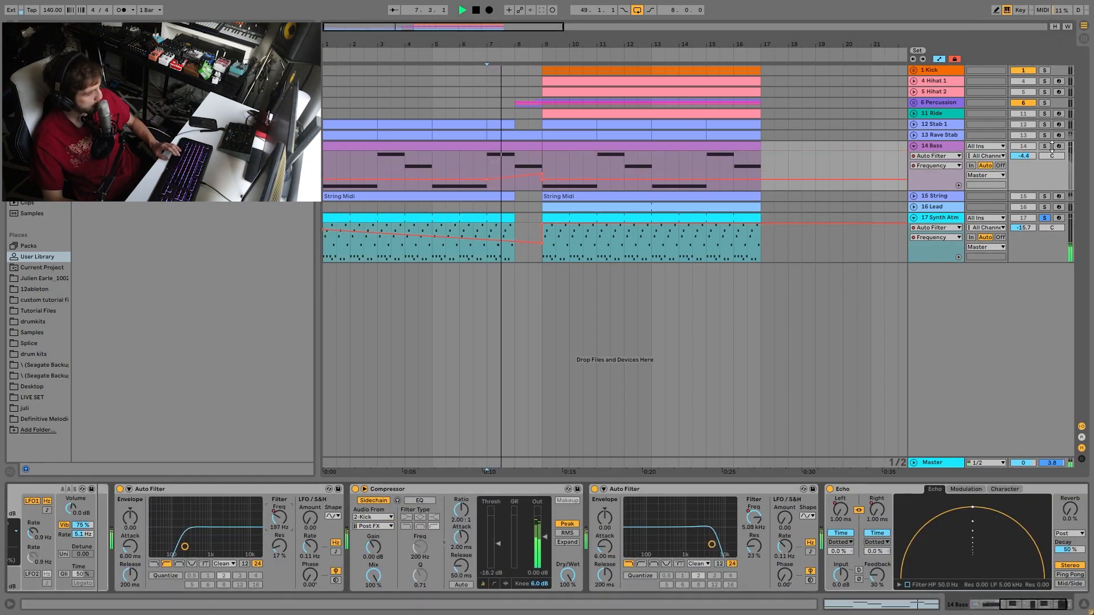
{"action": "left_click", "coordinate": [1046, 146]}
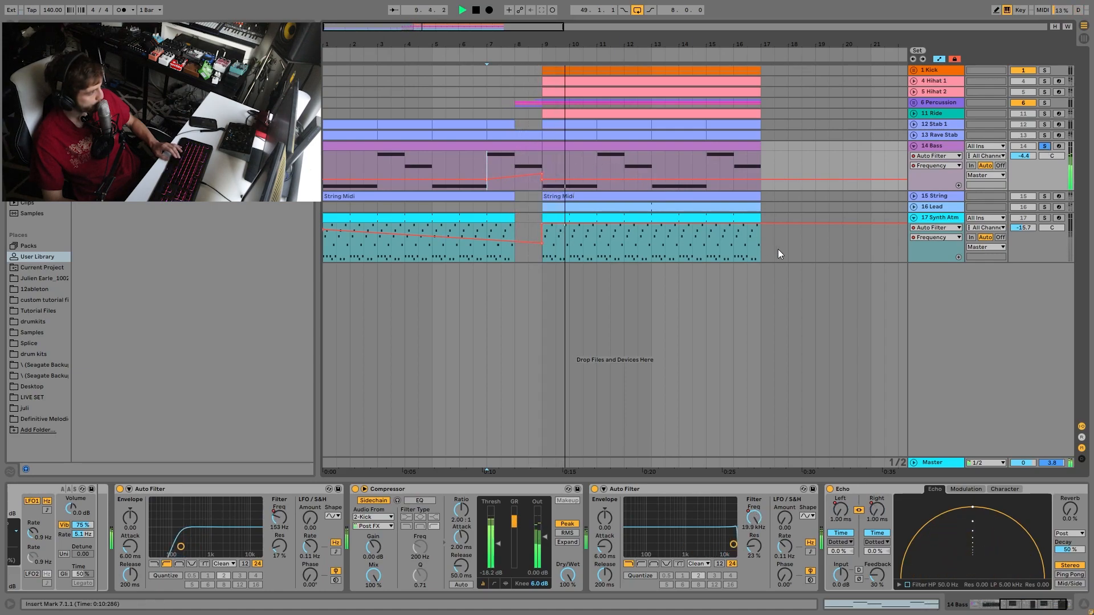
{"action": "key", "text": "space"}
{"action": "left_click", "coordinate": [1043, 146]}
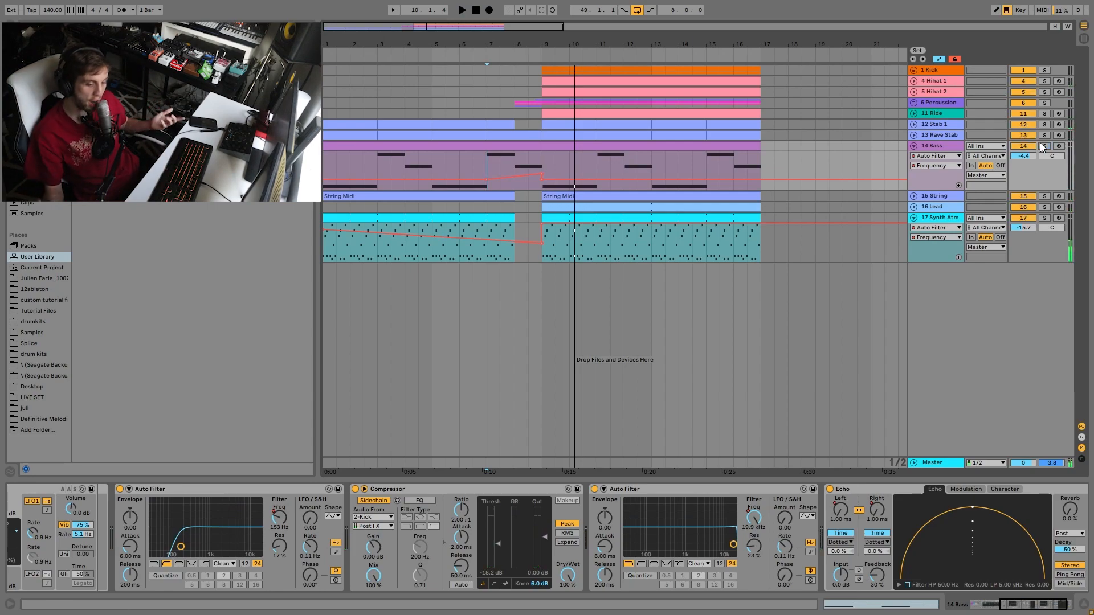